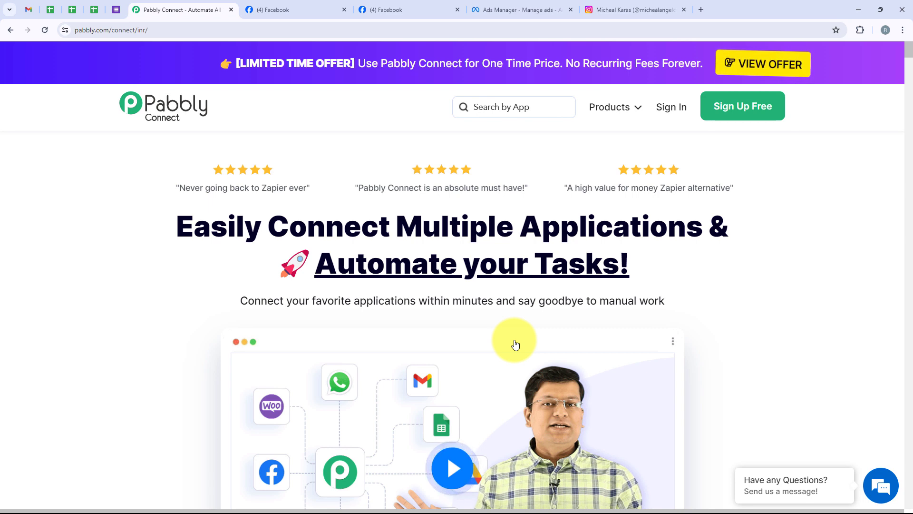
# Review the Instagram profile, the Peak Performance Physio Facebook page, its linked Instagram account, and the New Leads ad's identity settings.
pyautogui.click(655, 8)
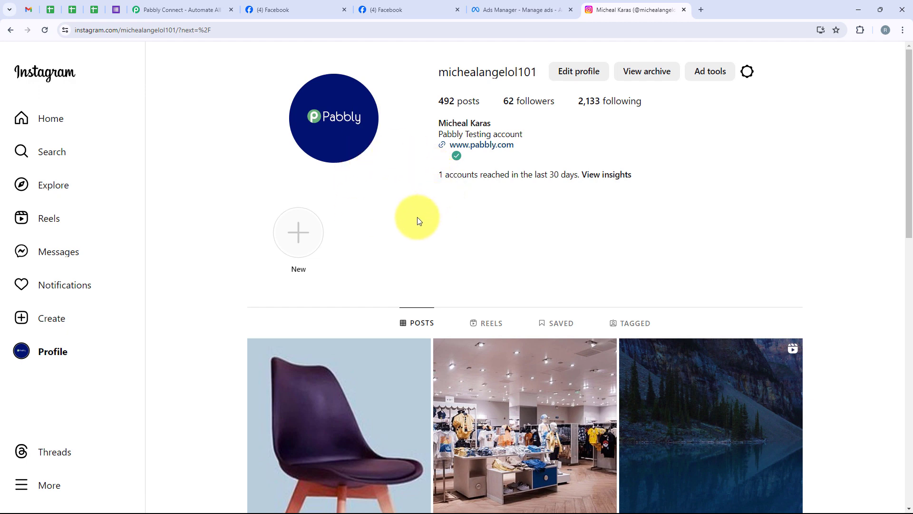
pyautogui.click(301, 6)
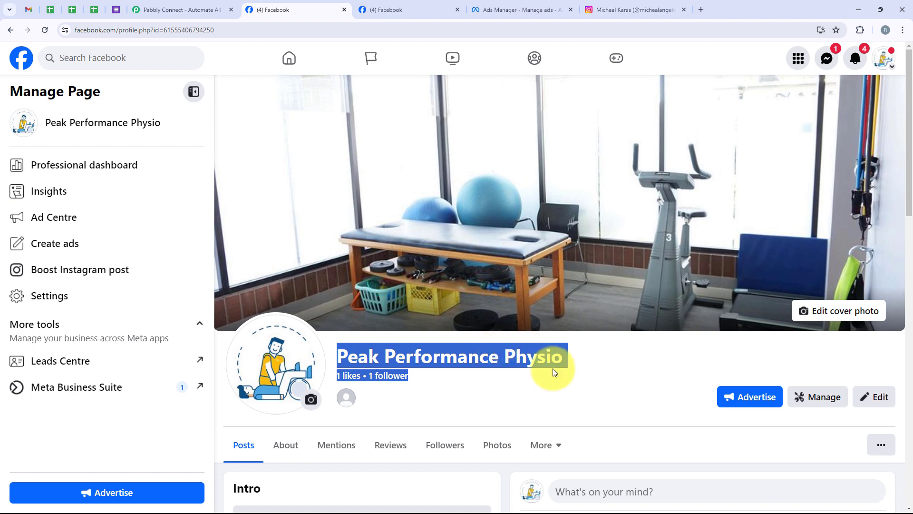
pyautogui.click(426, 6)
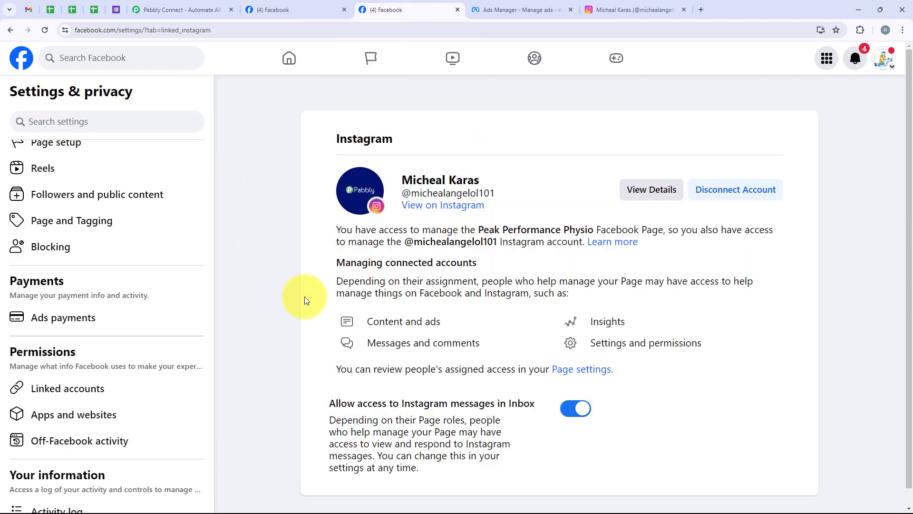
pyautogui.click(523, 5)
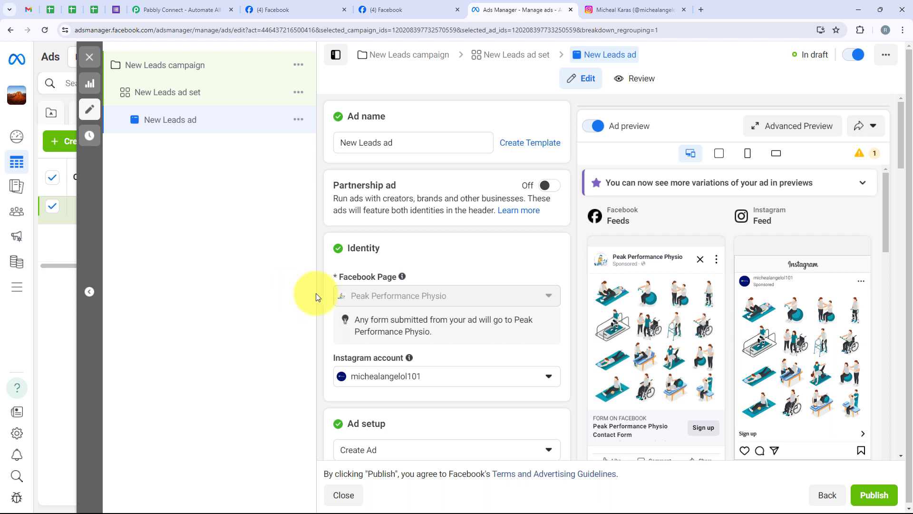
pyautogui.moveTo(338, 277); pyautogui.dragTo(480, 288)
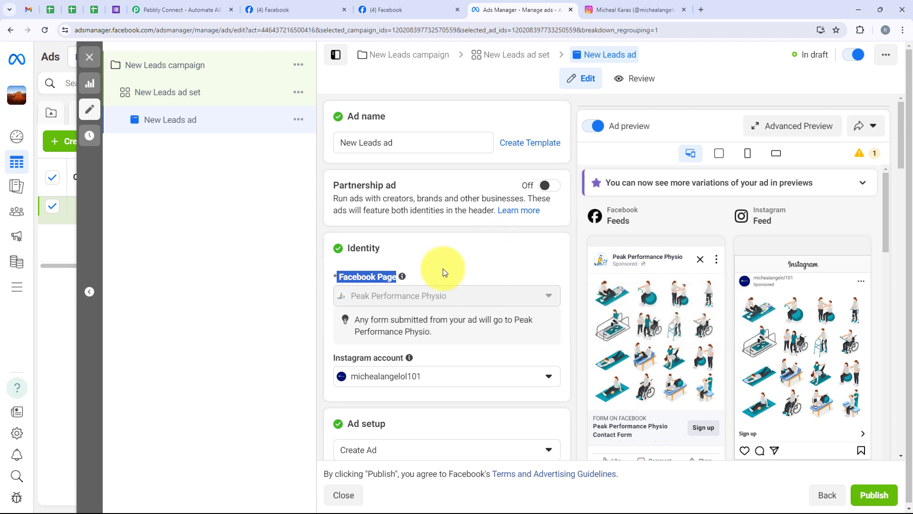
pyautogui.click(618, 11)
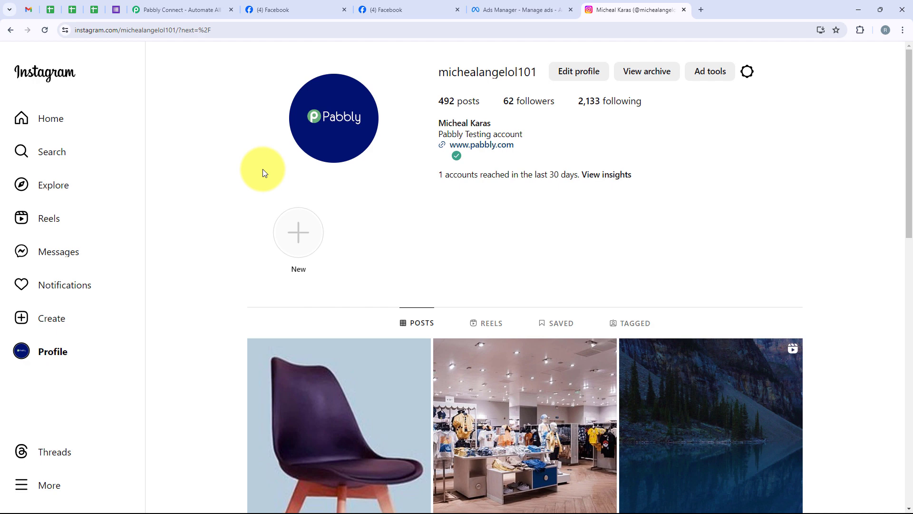
# Return to the Pabbly site, sign in, and open the Pabbly Connect dashboard from the list of apps.
pyautogui.click(186, 5)
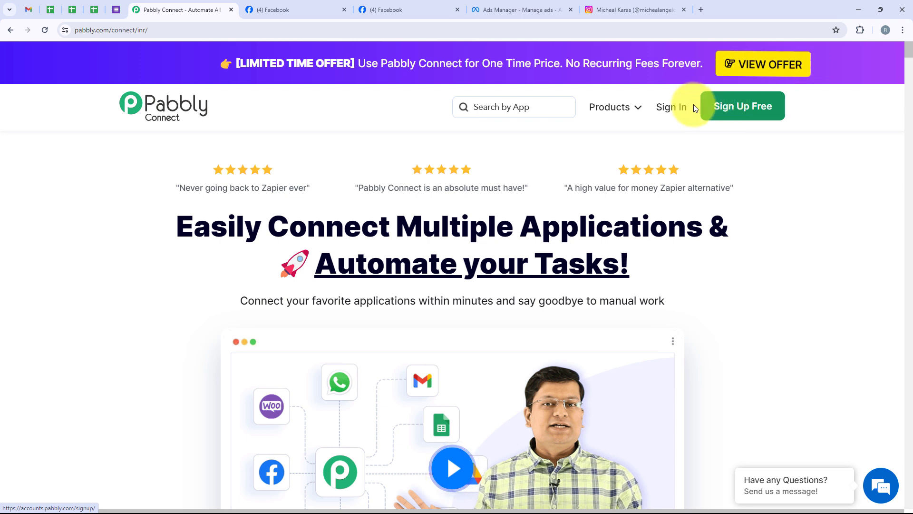
pyautogui.click(672, 114)
pyautogui.moveTo(335, 126); pyautogui.dragTo(110, 126)
pyautogui.scroll(-2, 290, 214)
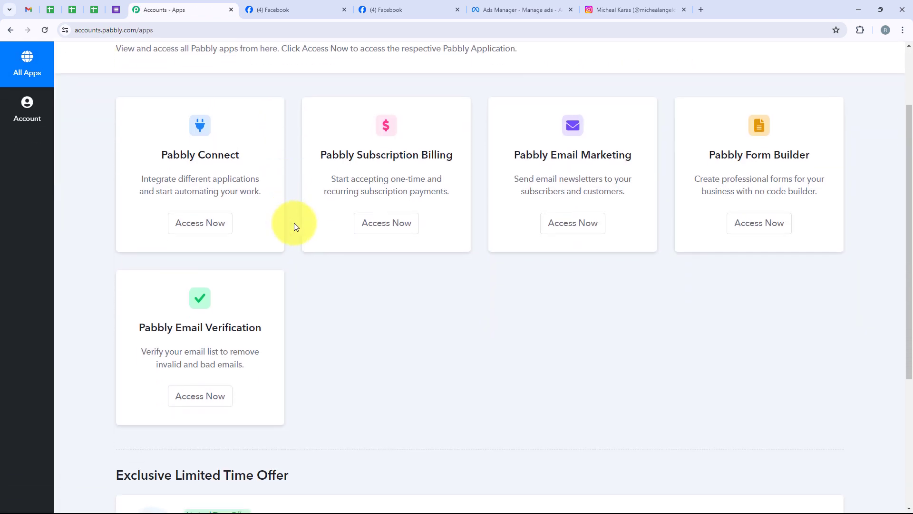
pyautogui.scroll(2, 326, 338)
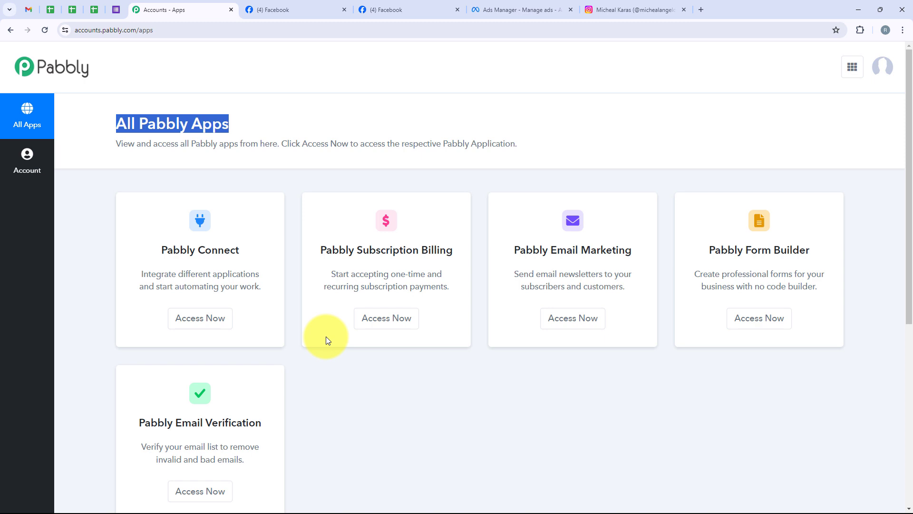
pyautogui.moveTo(152, 250); pyautogui.dragTo(247, 248)
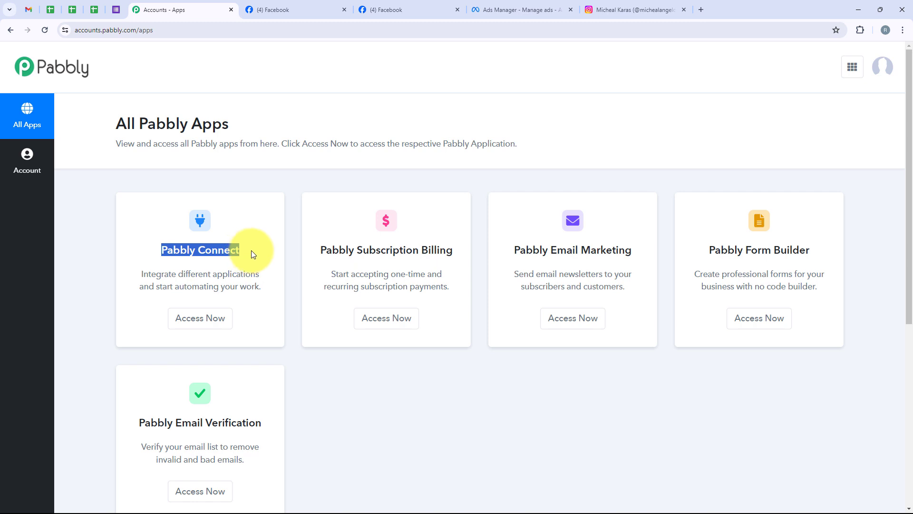
pyautogui.click(189, 317)
pyautogui.moveTo(118, 155); pyautogui.dragTo(220, 156)
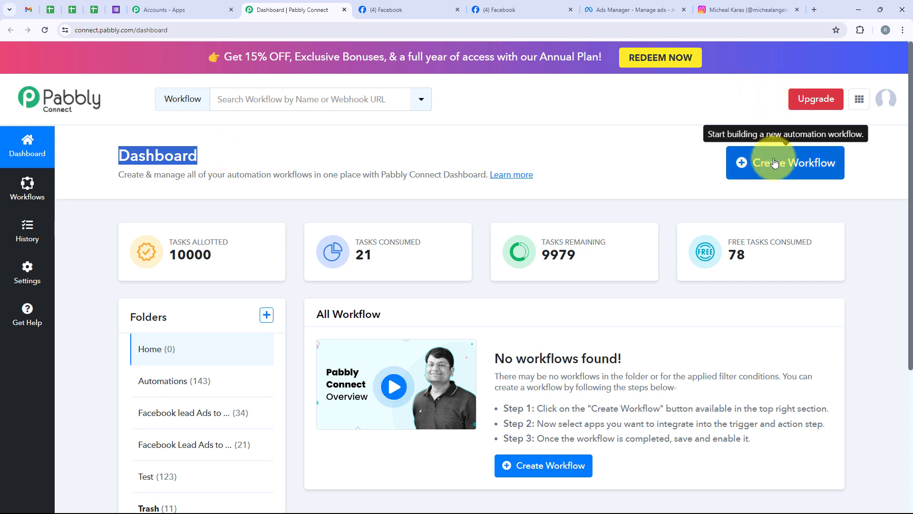
# Create a workflow named "Notify Team on Google Chat for New Instagram Leads" in the Automations folder.
pyautogui.click(809, 175)
pyautogui.moveTo(377, 224); pyautogui.dragTo(317, 227)
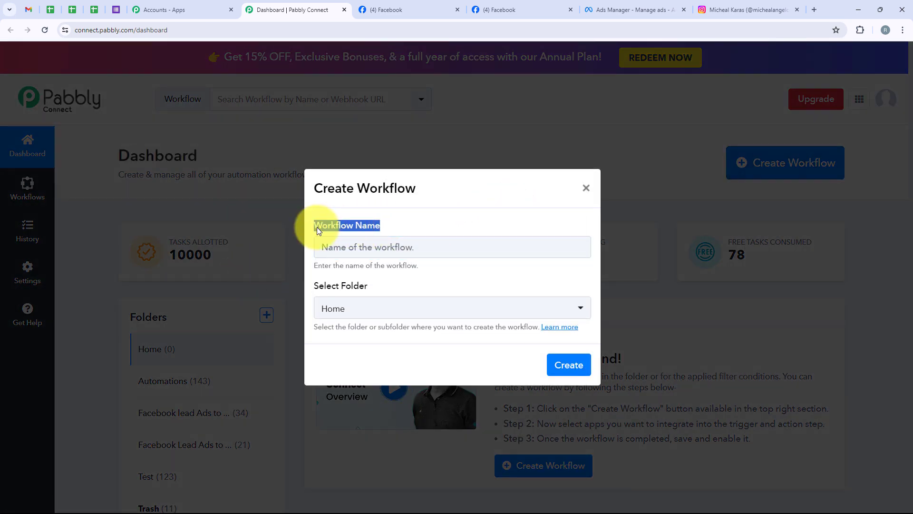
pyautogui.moveTo(370, 284); pyautogui.dragTo(312, 285)
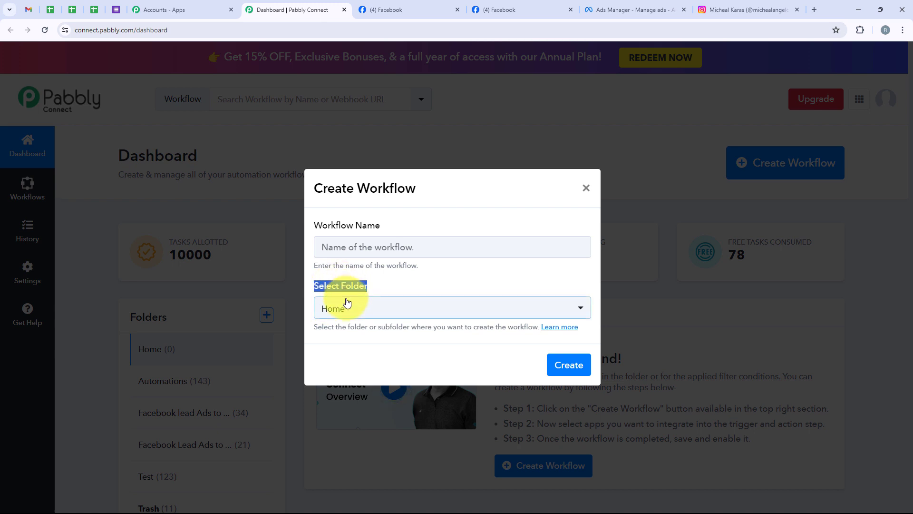
pyautogui.click(328, 308)
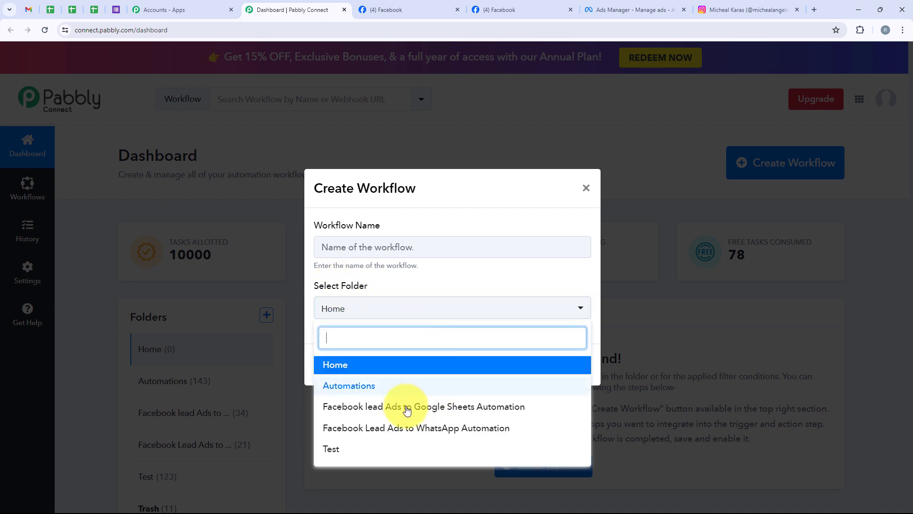
pyautogui.click(348, 389)
pyautogui.click(357, 251)
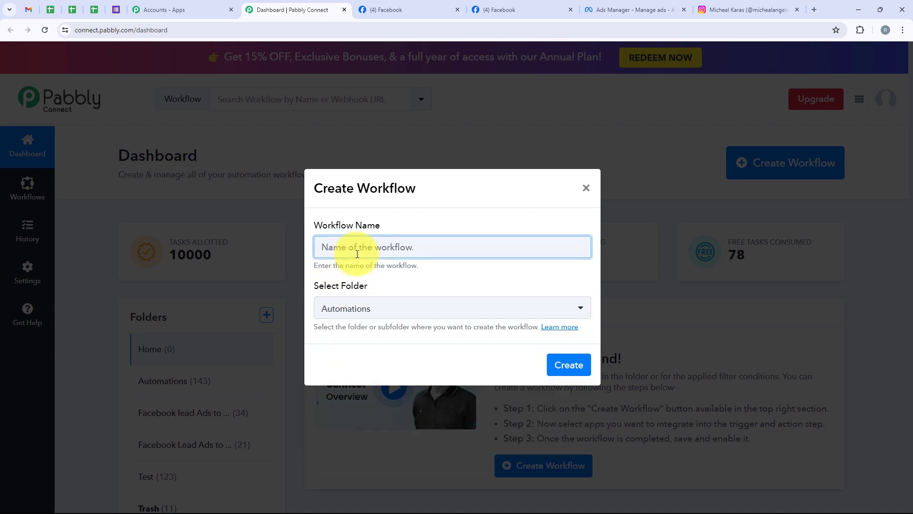
pyautogui.write('Notify Team on Google Chat for New Instagram Leads')
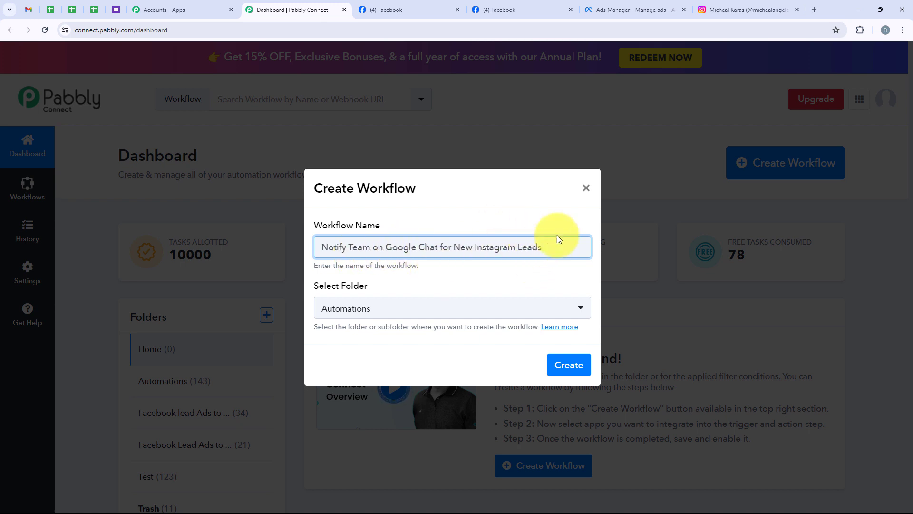
pyautogui.click(559, 371)
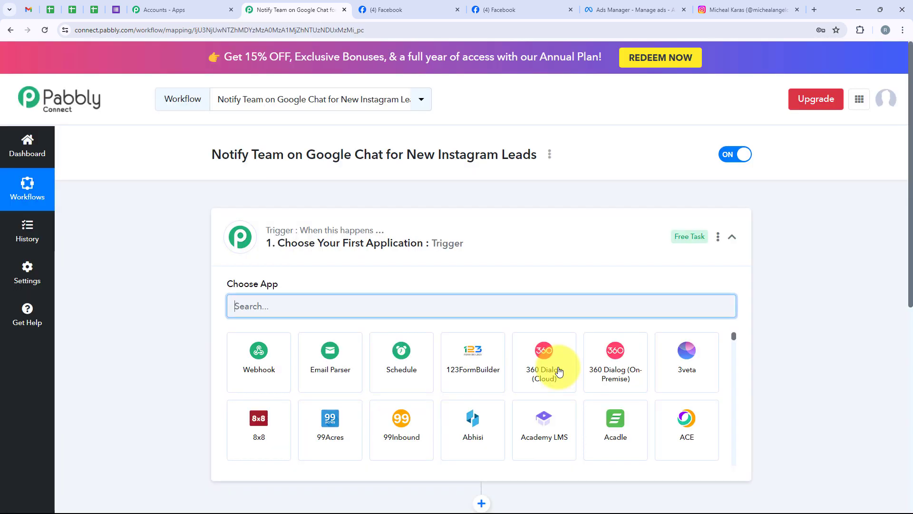
# Search the trigger apps for "Instagram Lead Ads" and choose it as the workflow's trigger application.
pyautogui.click(496, 229)
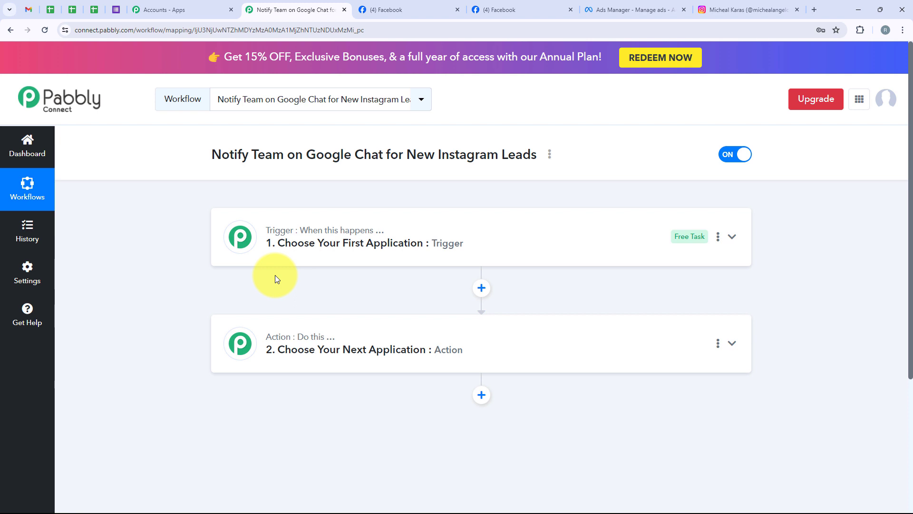
pyautogui.click(352, 242)
pyautogui.click(299, 302)
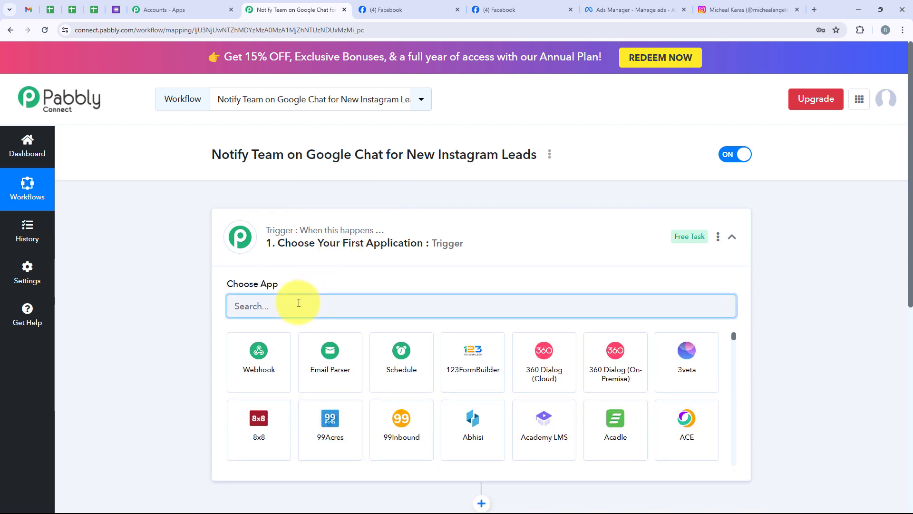
pyautogui.write('Ins')
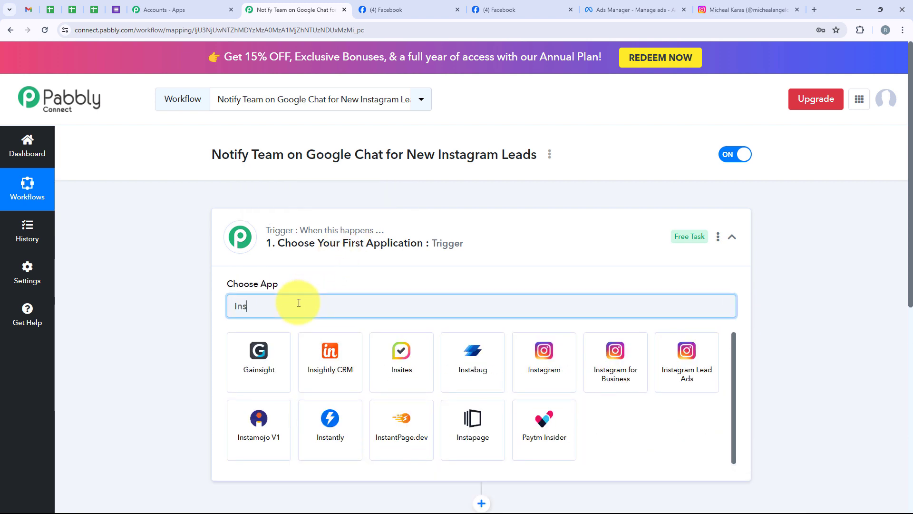
pyautogui.write('tagr')
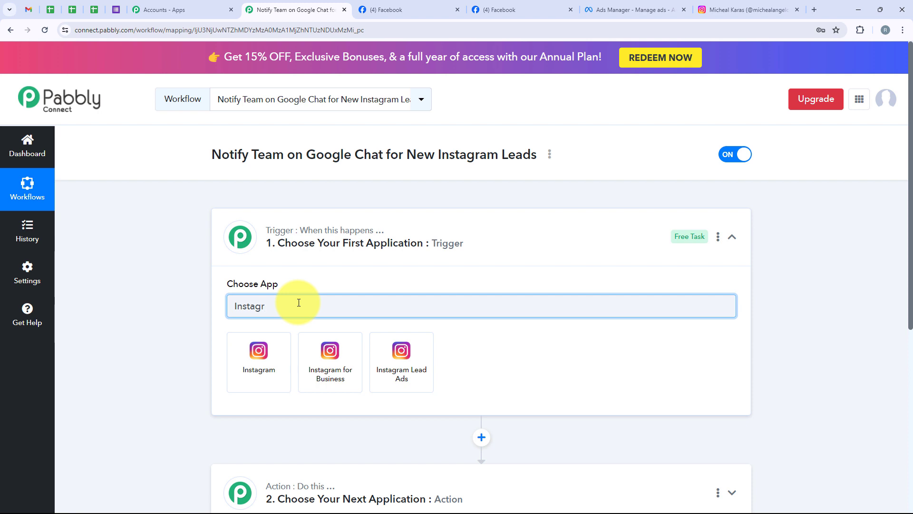
pyautogui.write('am L')
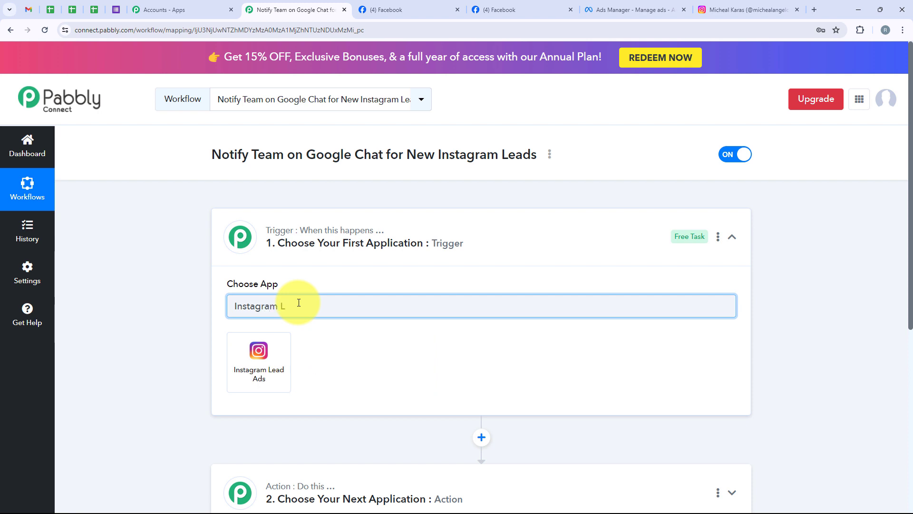
pyautogui.write('ead Ads')
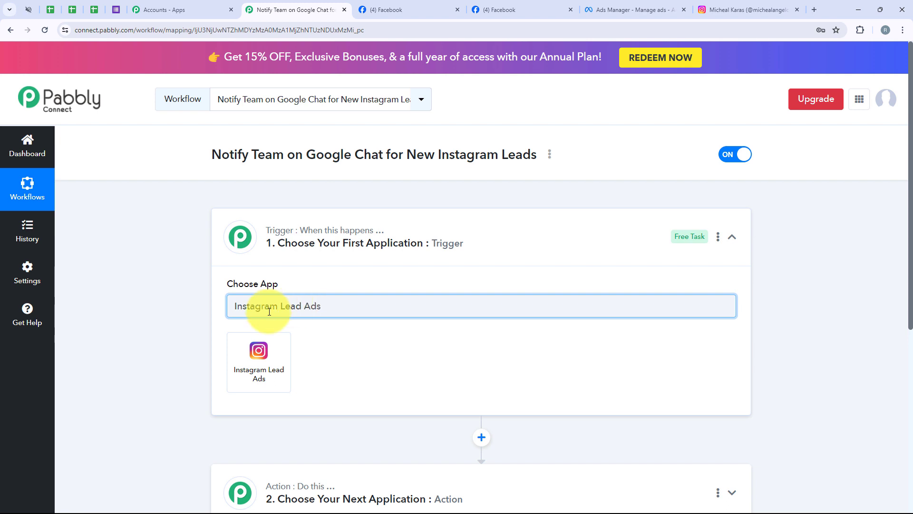
pyautogui.click(252, 372)
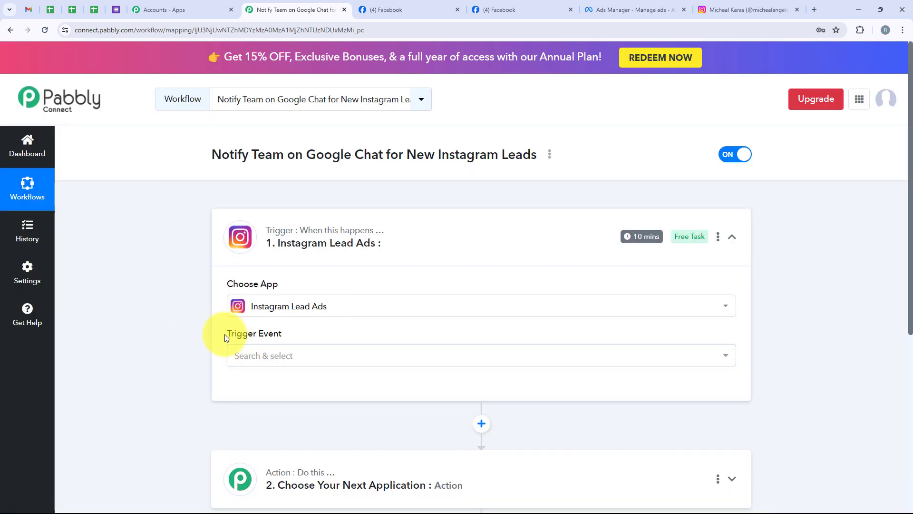
# Set the Instagram Lead Ads trigger event to New Lead (Instant).
pyautogui.moveTo(224, 334); pyautogui.dragTo(301, 335)
pyautogui.click(301, 357)
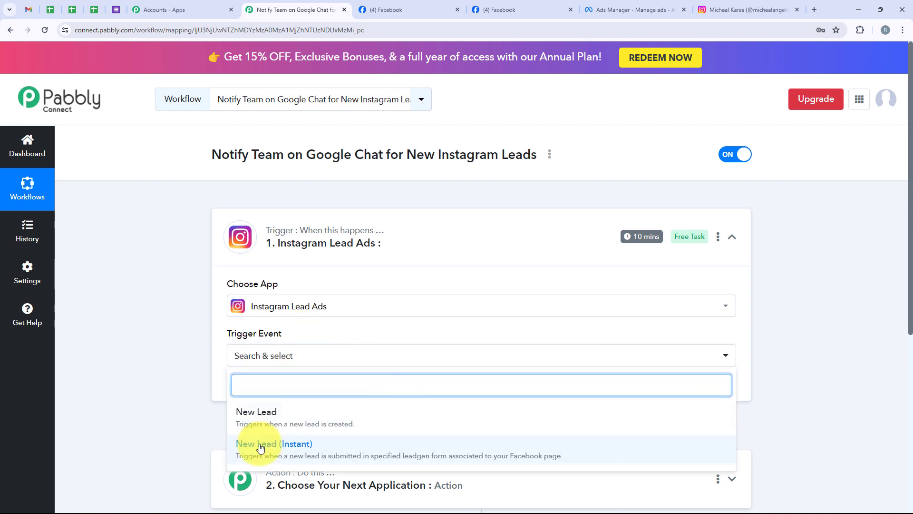
pyautogui.click(490, 454)
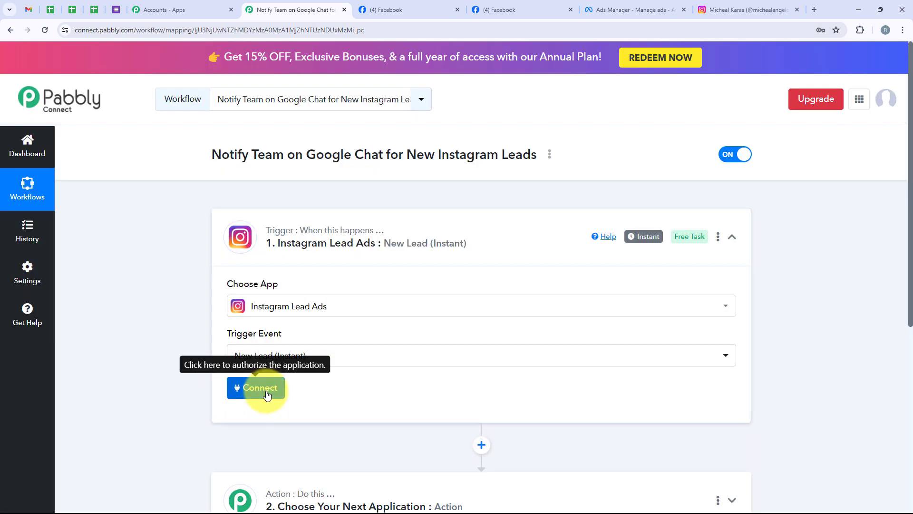
# Start a new Instagram Lead Ads connection for the trigger and request Facebook authorization.
pyautogui.click(266, 395)
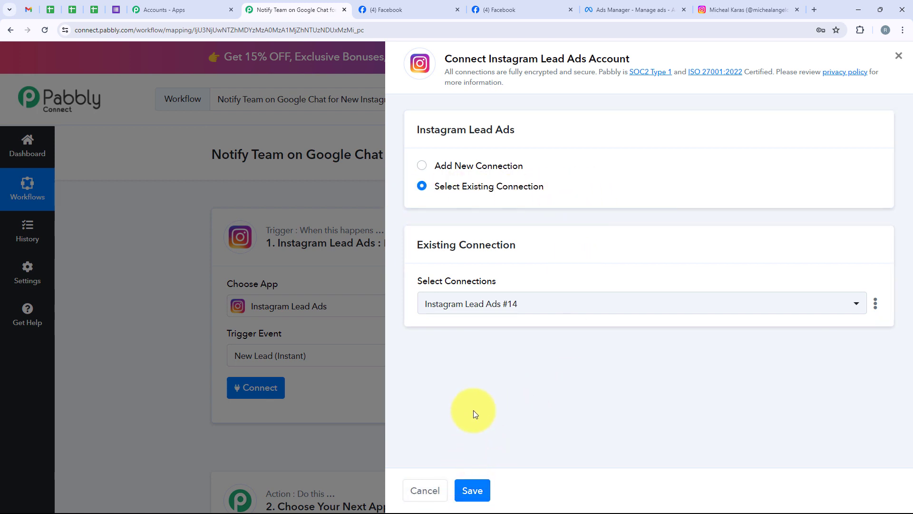
pyautogui.click(464, 167)
pyautogui.click(565, 324)
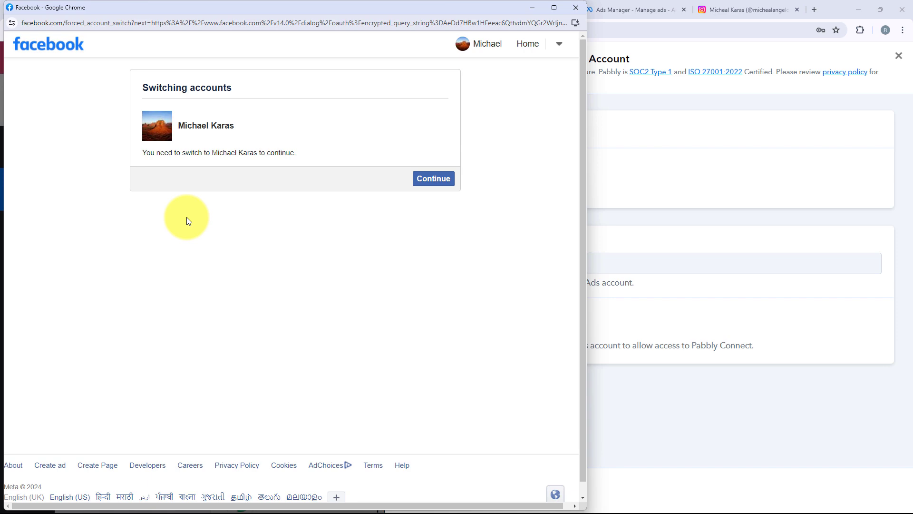
# Set the authorization window aside and check the New Leads ad's identity settings and the Peak Performance Physio Facebook page.
pyautogui.click(532, 8)
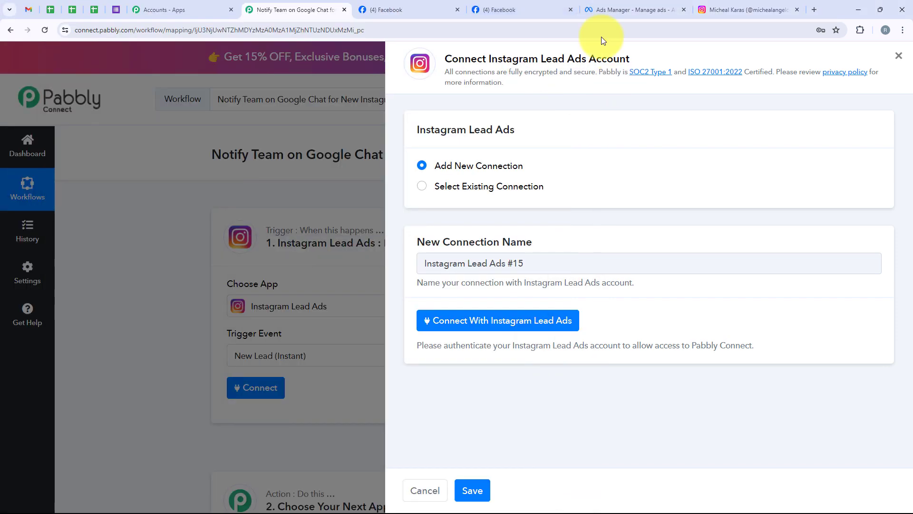
pyautogui.click(618, 10)
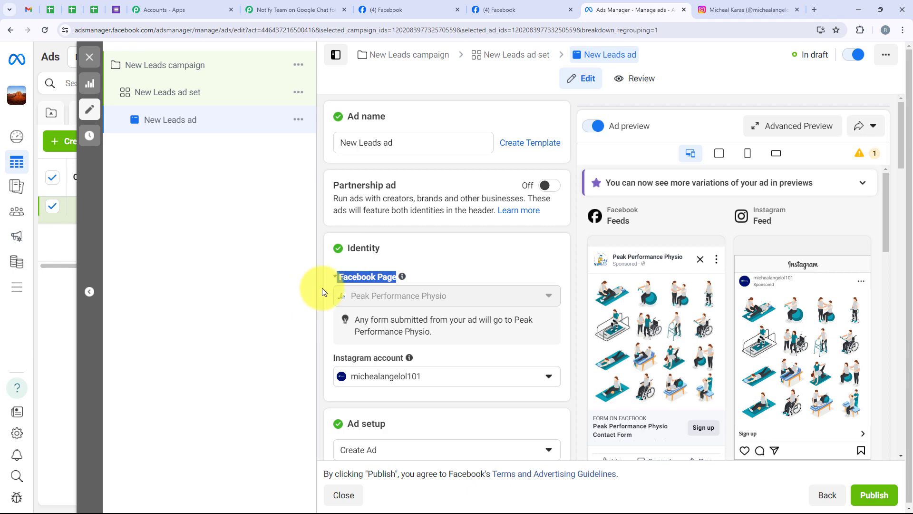
pyautogui.click(407, 4)
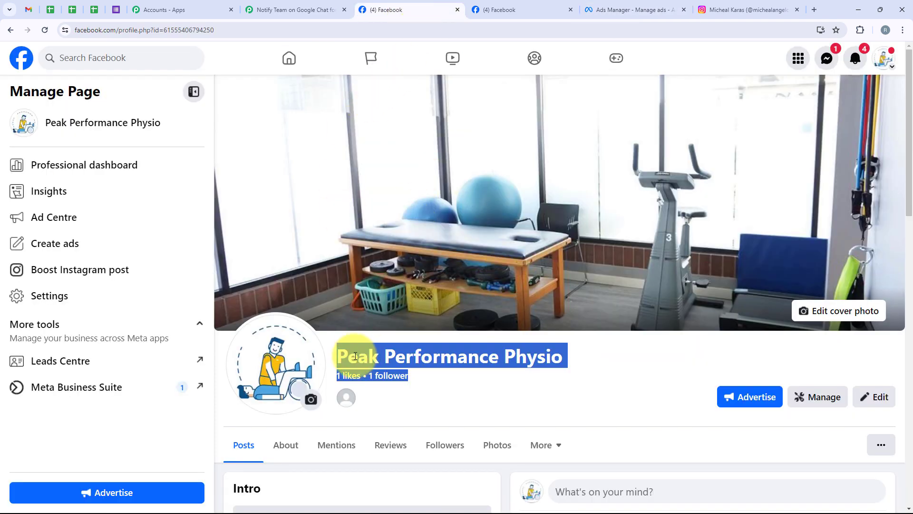
# Return to the workflow, request authorization again, and continue with the proposed Facebook account to connect Instagram Lead Ads.
pyautogui.click(263, 9)
pyautogui.click(506, 312)
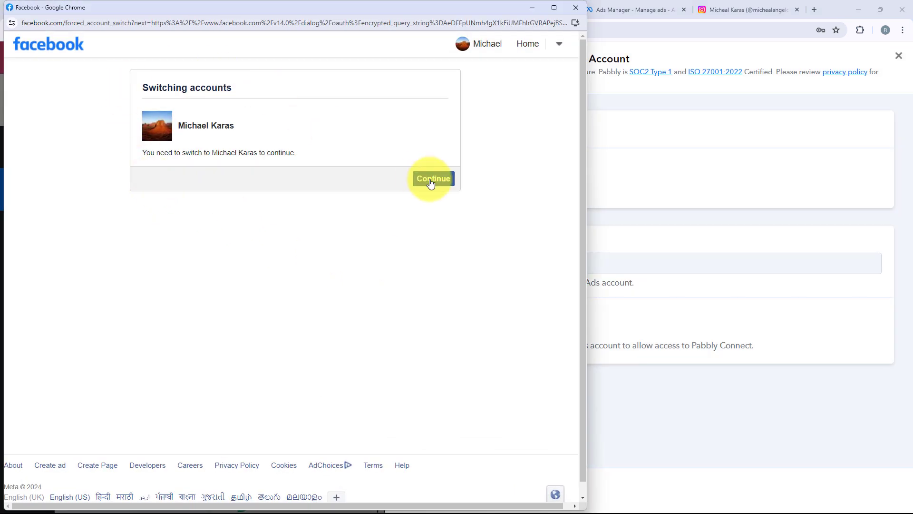
pyautogui.click(434, 184)
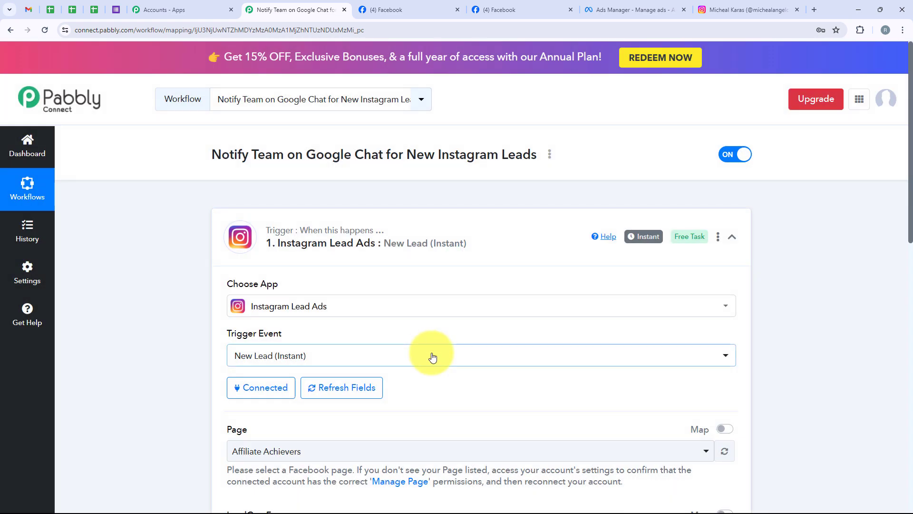
# Set the trigger's page to Peak Performance Physio and its LeadGen form to Instagram Lead Ads.
pyautogui.scroll(-5, 432, 356)
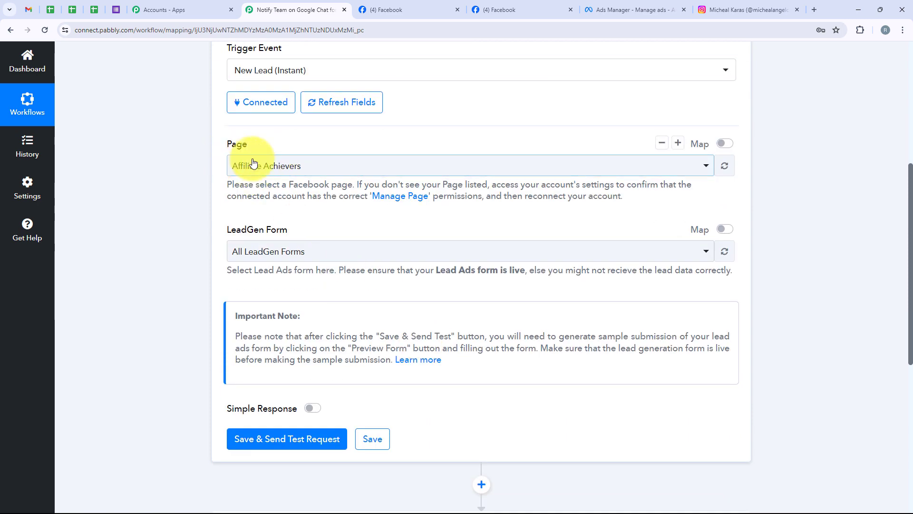
pyautogui.click(373, 167)
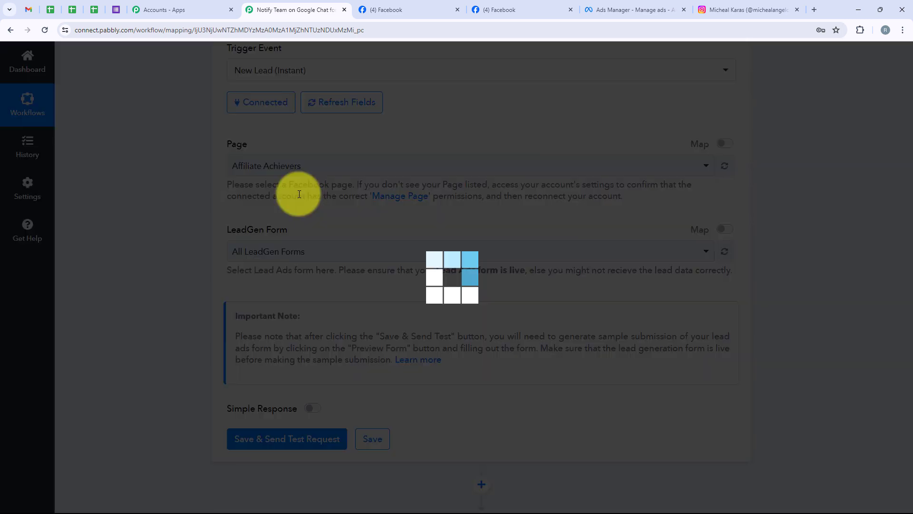
pyautogui.write('Peak')
pyautogui.click(498, 222)
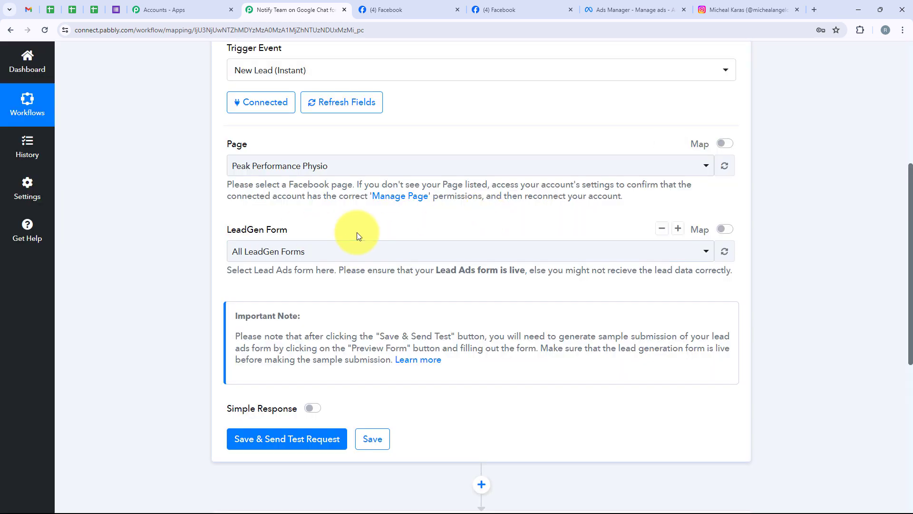
pyautogui.click(364, 251)
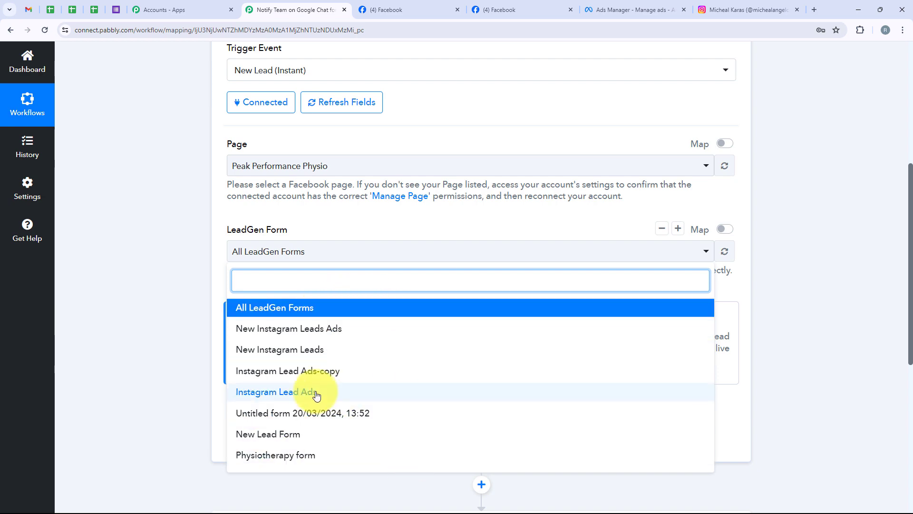
pyautogui.click(298, 396)
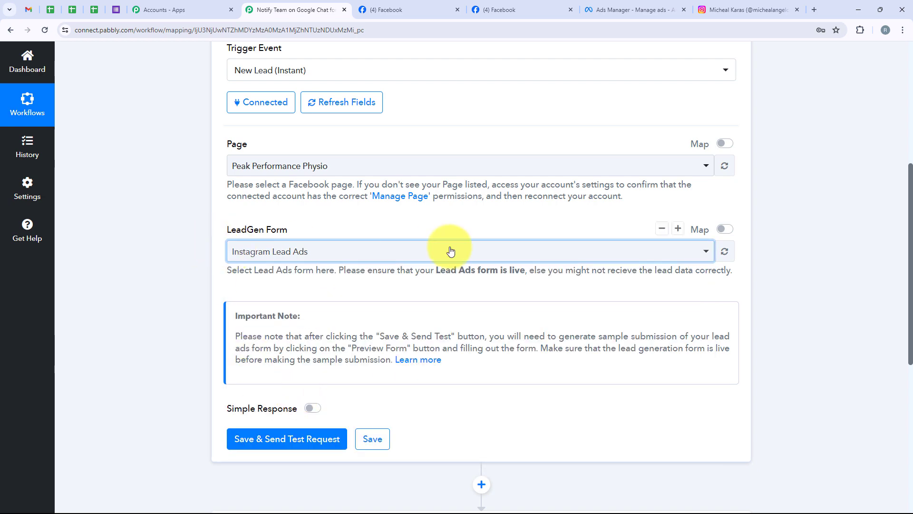
# Save the trigger and send a test request, and check the New Leads ad's delivery status in Ads Manager.
pyautogui.scroll(-4, 499, 288)
pyautogui.click(234, 255)
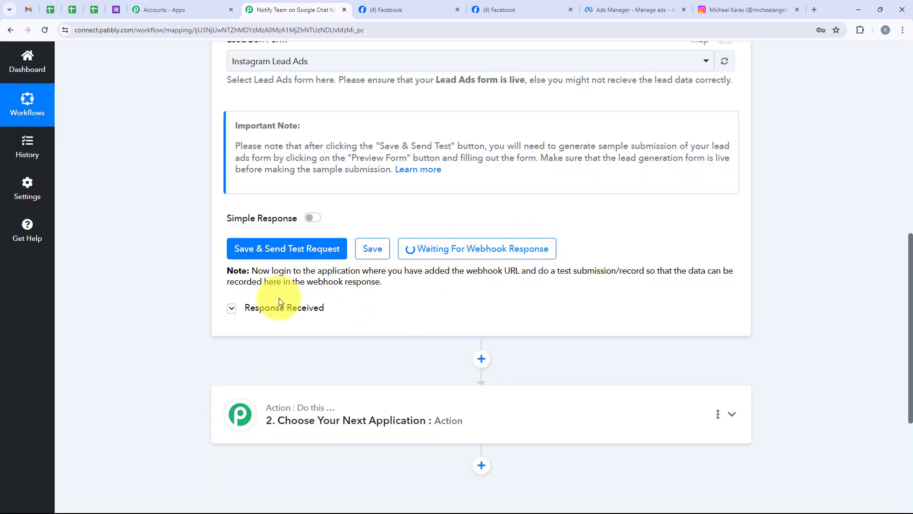
pyautogui.moveTo(538, 270); pyautogui.dragTo(645, 270)
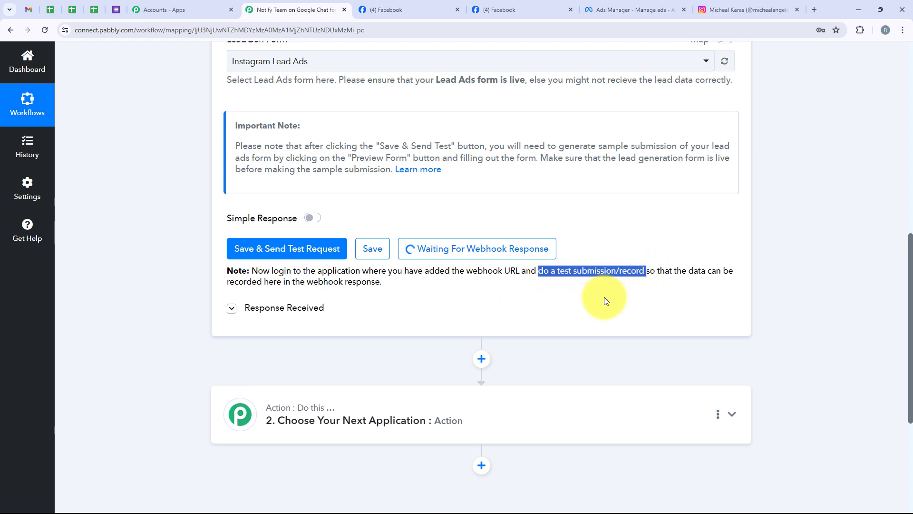
pyautogui.click(477, 289)
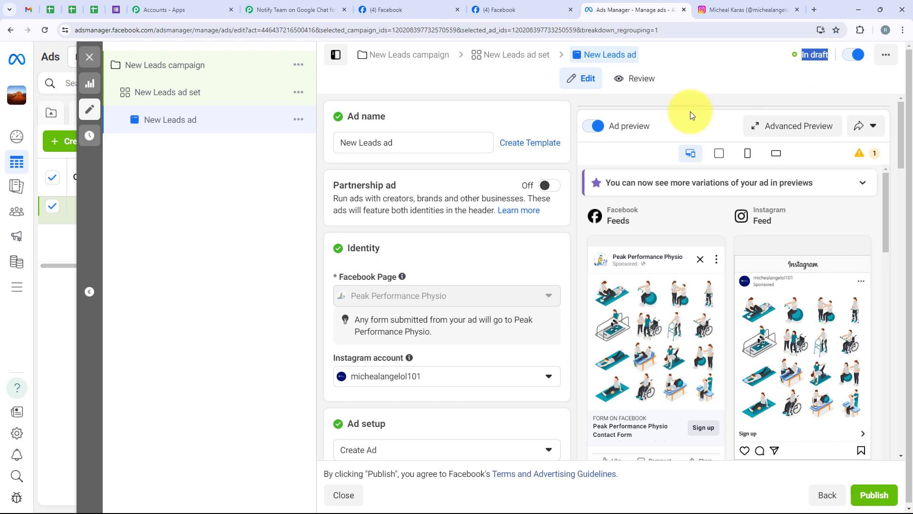
pyautogui.click(290, 9)
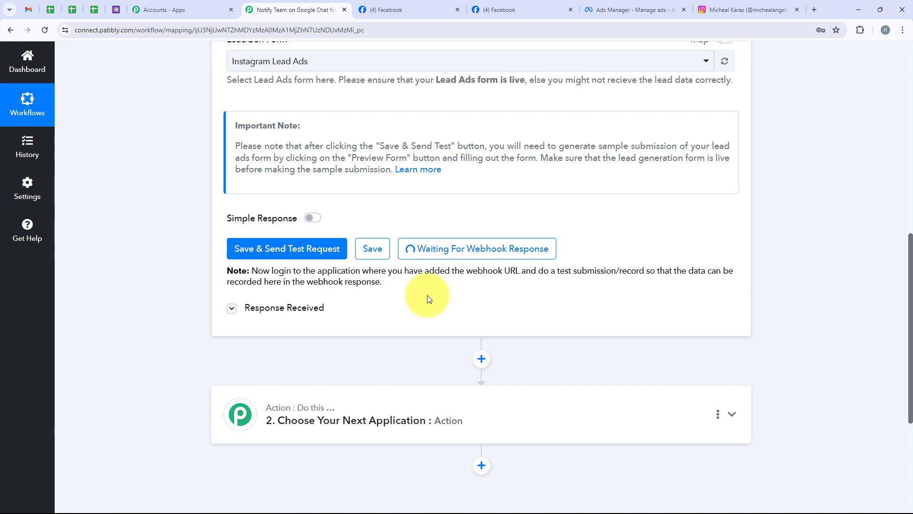
# In a new browser tab, search Google for "Meta for developers" and open the Meta for Developers site.
pyautogui.click(814, 9)
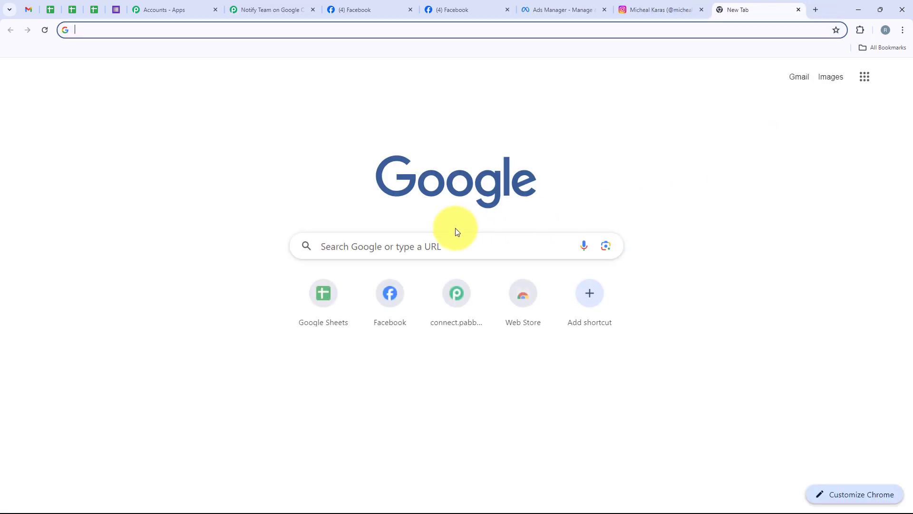
pyautogui.click(442, 241)
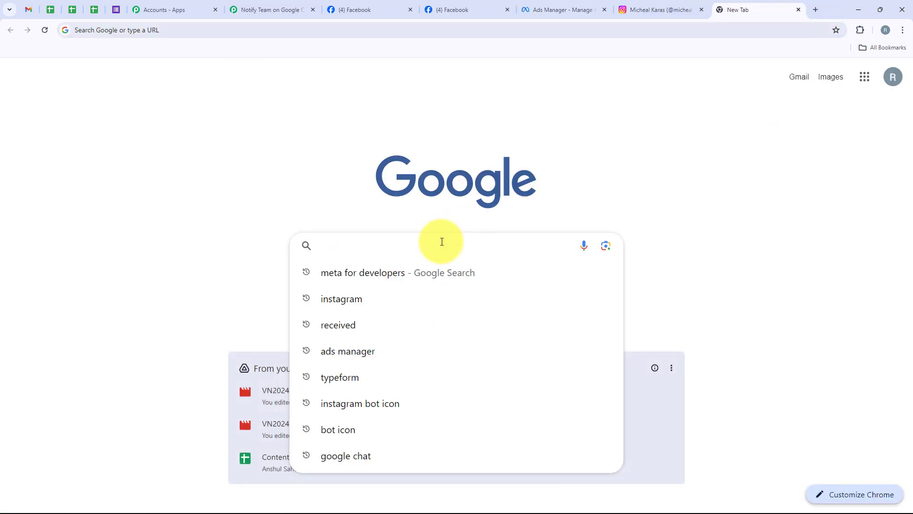
pyautogui.write('Meta for developers')
pyautogui.press('Return')
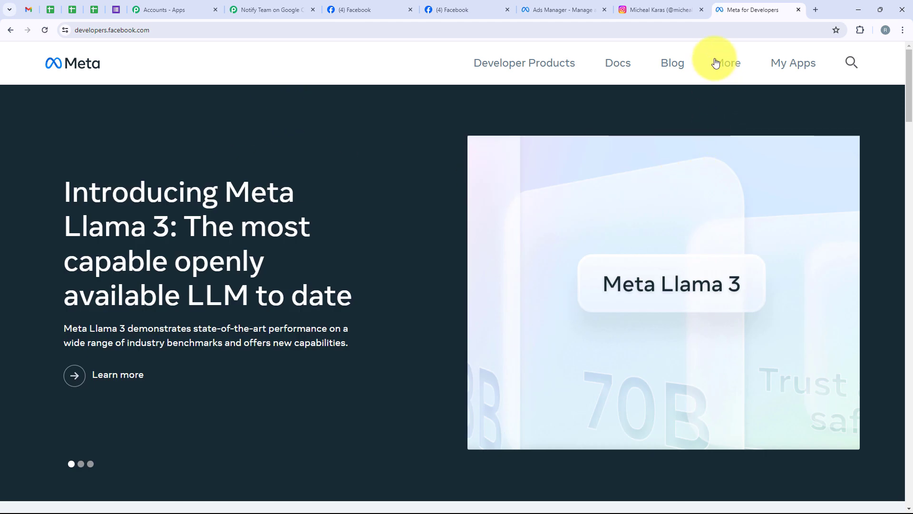
# Open the Lead Ads RTU Debug Tool from the Meta developer tools.
pyautogui.click(716, 62)
pyautogui.click(552, 190)
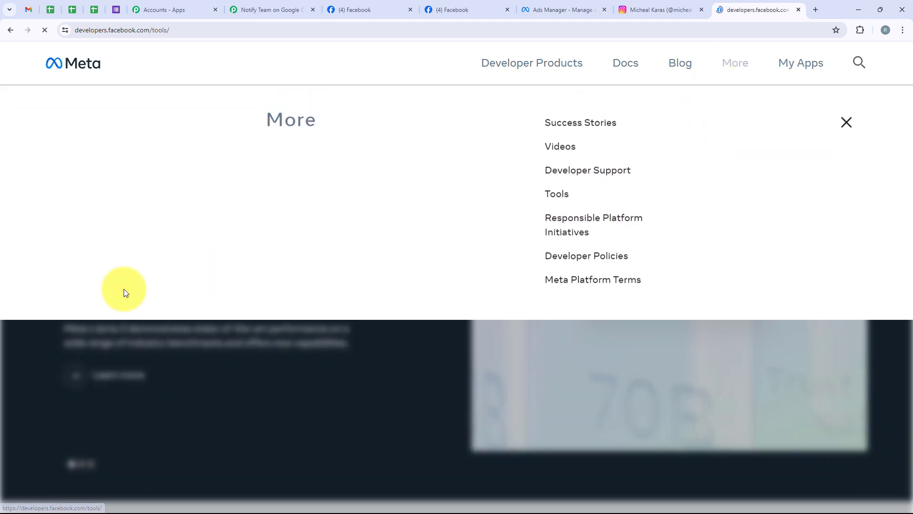
pyautogui.scroll(-2, 124, 292)
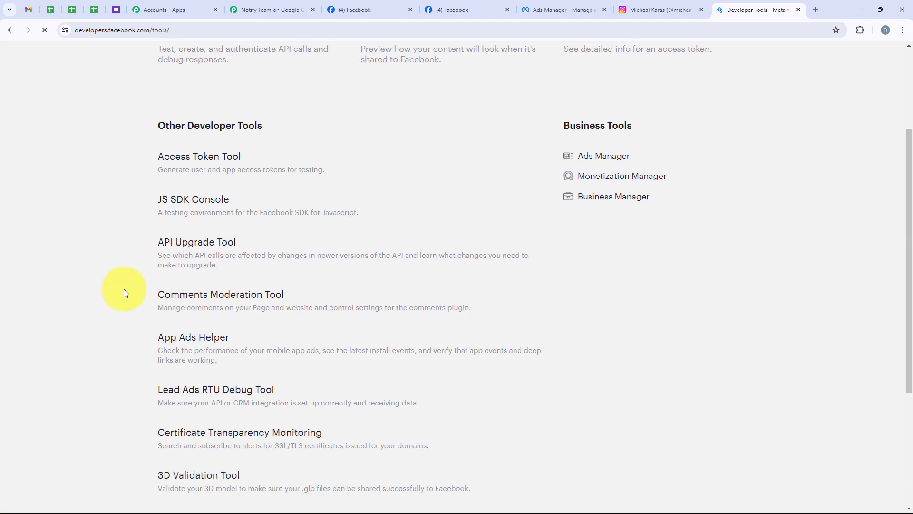
pyautogui.click(181, 391)
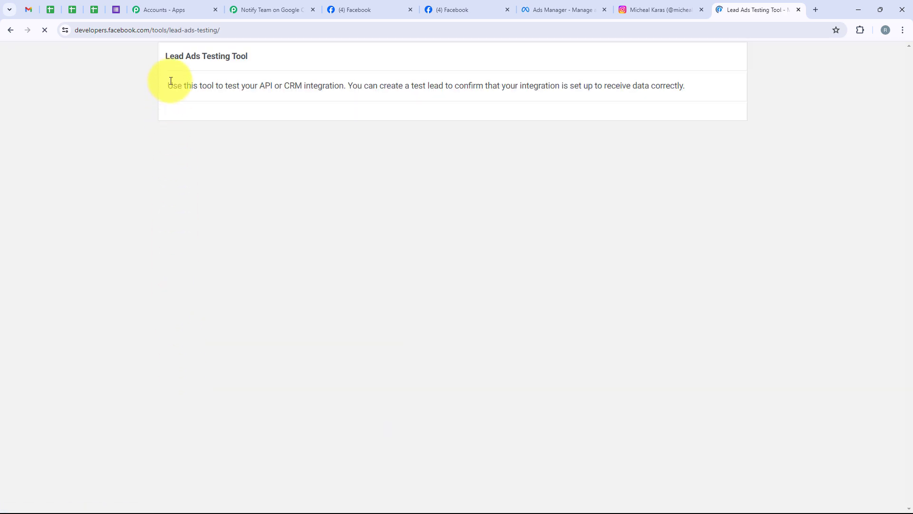
pyautogui.moveTo(166, 61); pyautogui.dragTo(267, 80)
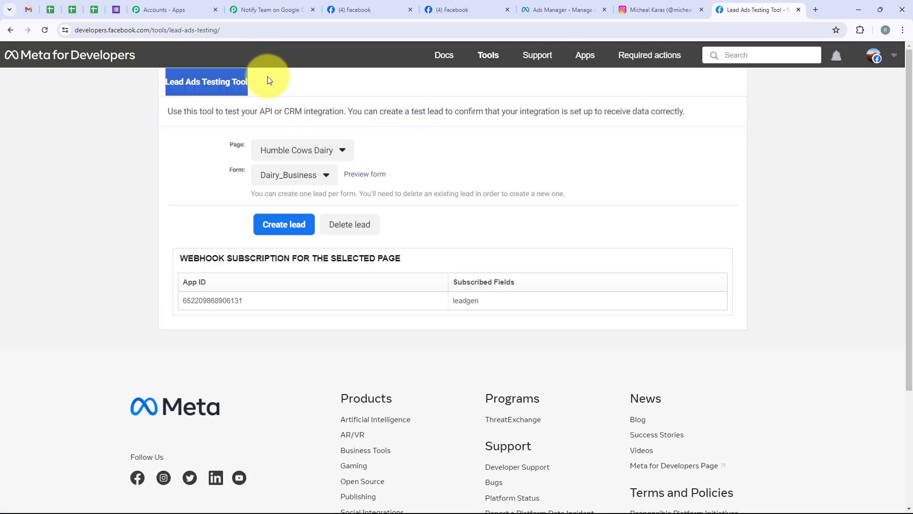
# Choose the Peak Performance Physio page and the Instagram Lead Ads form for the test lead.
pyautogui.click(223, 155)
pyautogui.moveTo(227, 147); pyautogui.dragTo(247, 148)
pyautogui.click(264, 151)
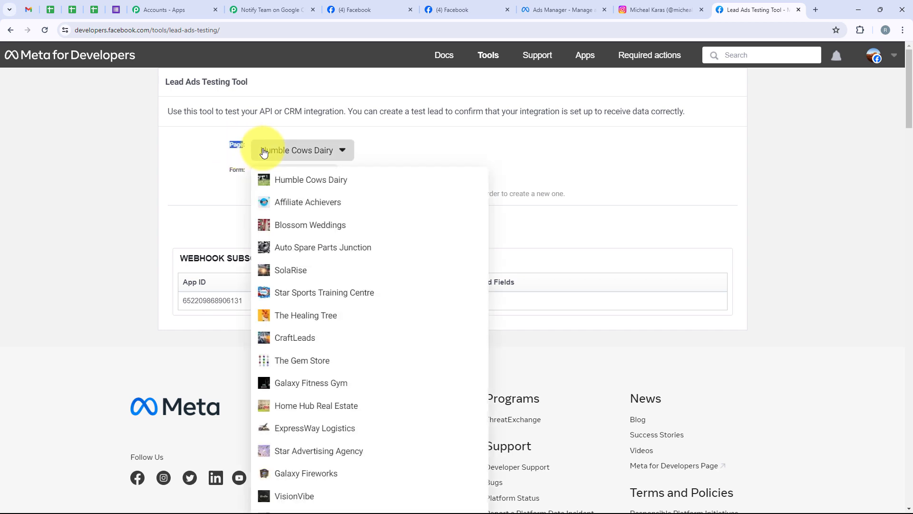
pyautogui.hotkey('ctrl', 'f')
pyautogui.write('peak')
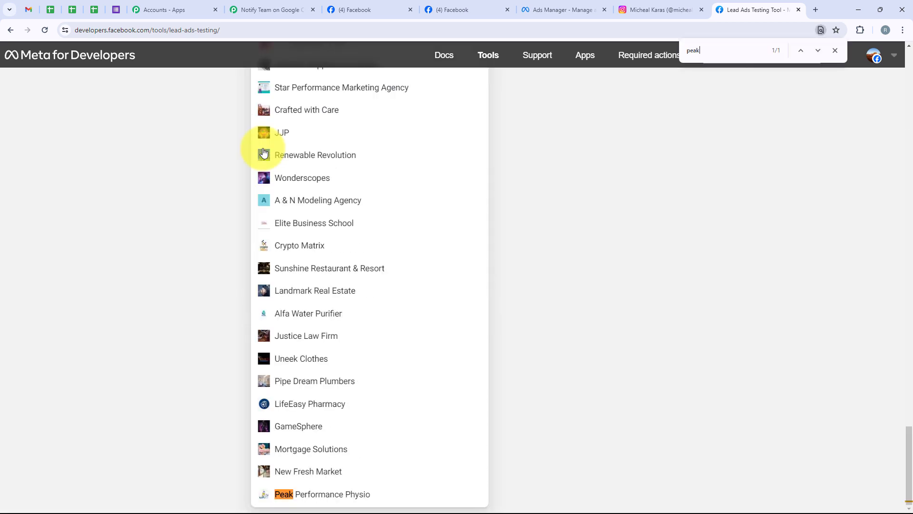
pyautogui.click(316, 492)
pyautogui.scroll(3, 265, 375)
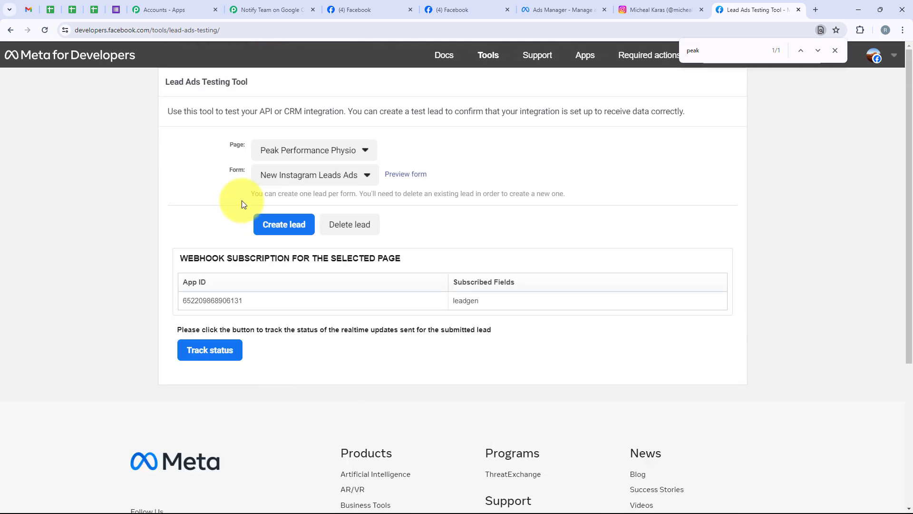
pyautogui.click(266, 174)
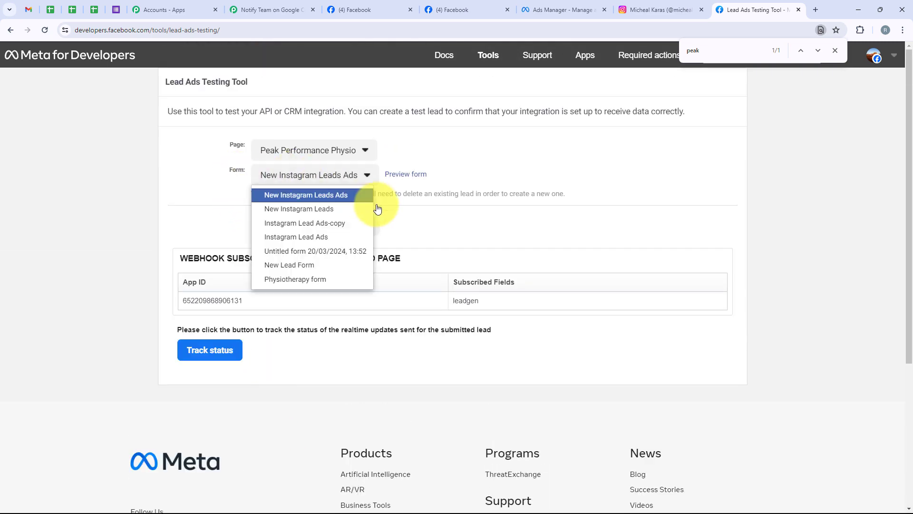
pyautogui.click(288, 237)
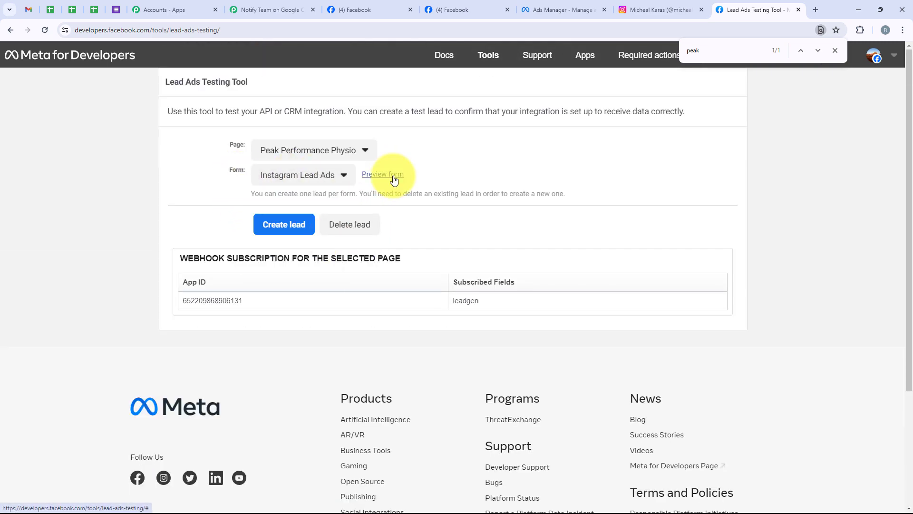
# Preview the Instagram Lead Ads form and enter the test lead's first and last name.
pyautogui.click(383, 174)
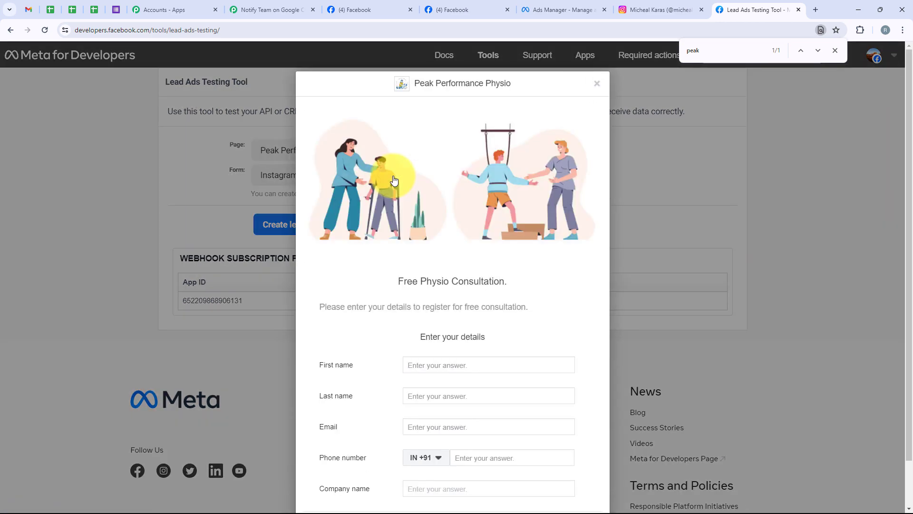
pyautogui.scroll(-1, 404, 200)
pyautogui.scroll(1, 409, 285)
pyautogui.scroll(-1, 421, 352)
pyautogui.click(420, 314)
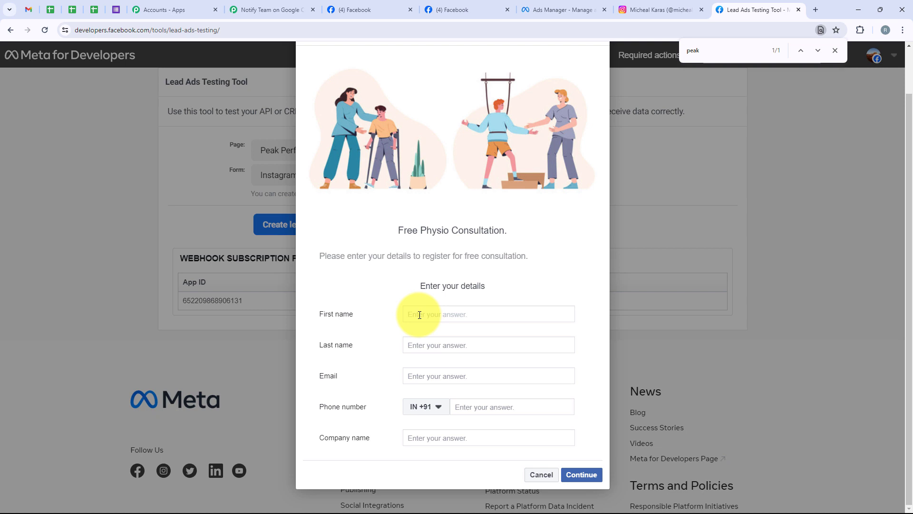
pyautogui.write('De')
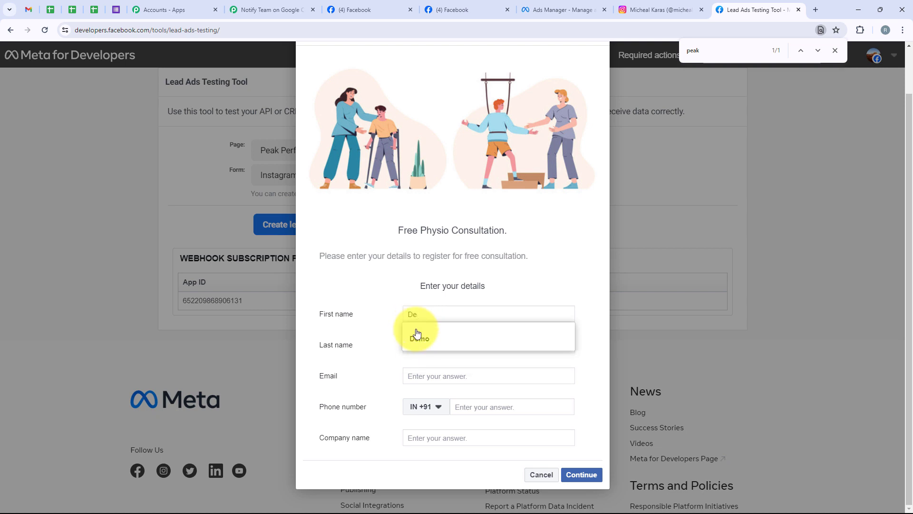
pyautogui.click(418, 333)
pyautogui.write('User')
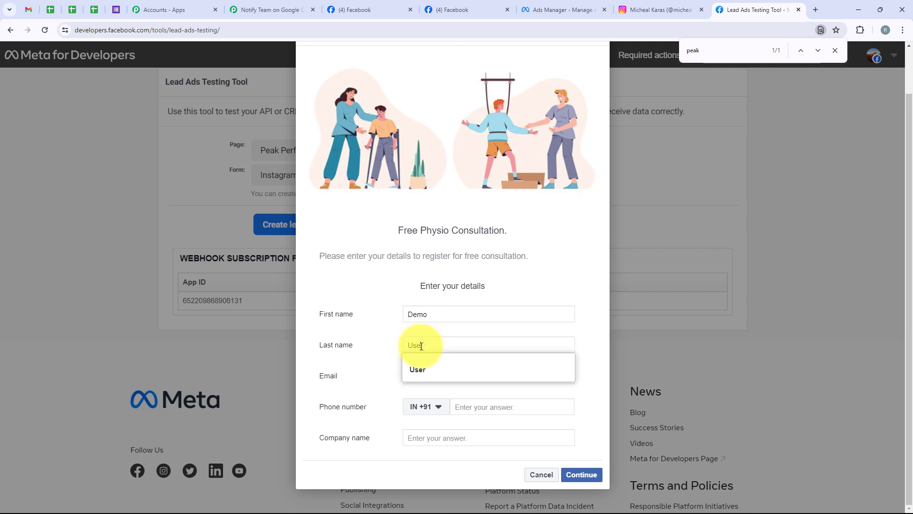
pyautogui.press('Return')
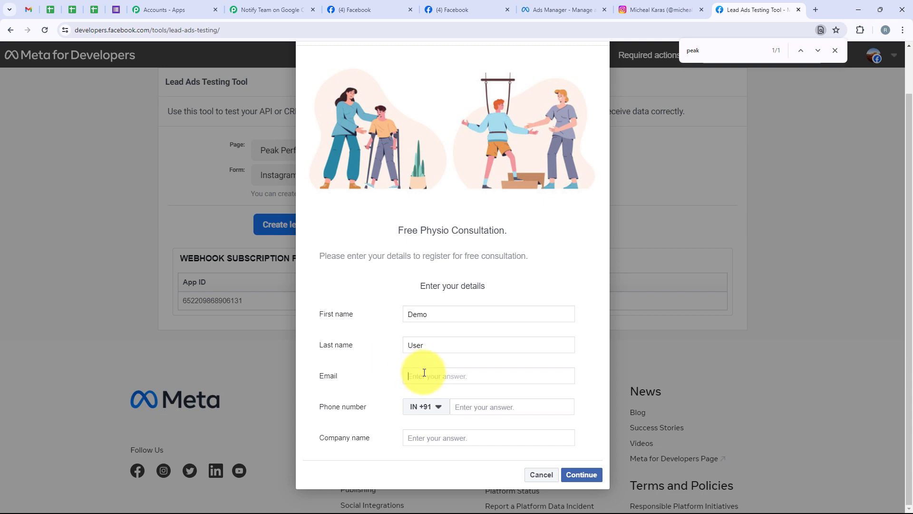
# Fill in the lead's e-mail, phone number and company name Pabbly, and submit the test lead.
pyautogui.click(487, 405)
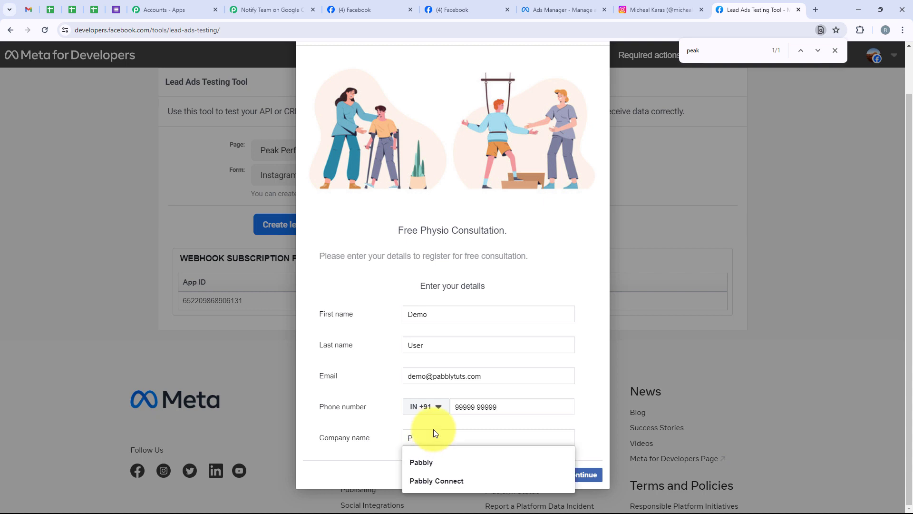
pyautogui.click(430, 457)
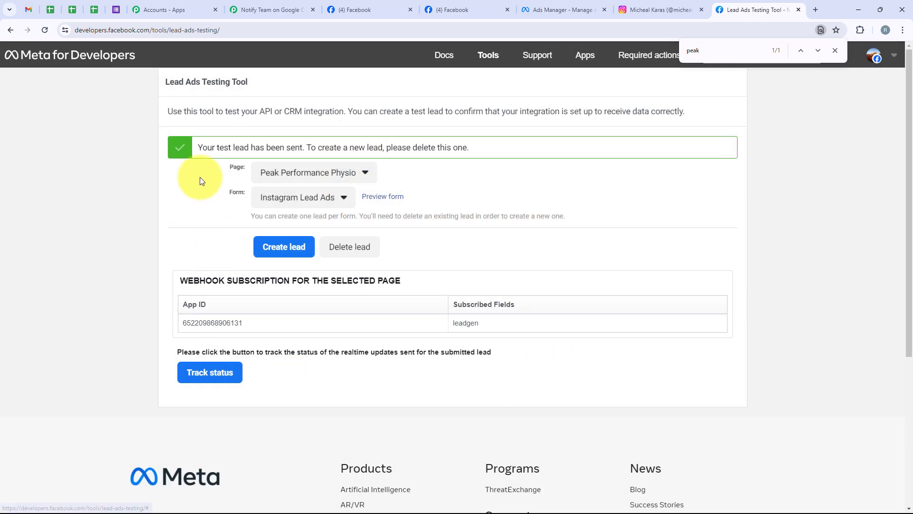
pyautogui.moveTo(199, 146); pyautogui.dragTo(304, 148)
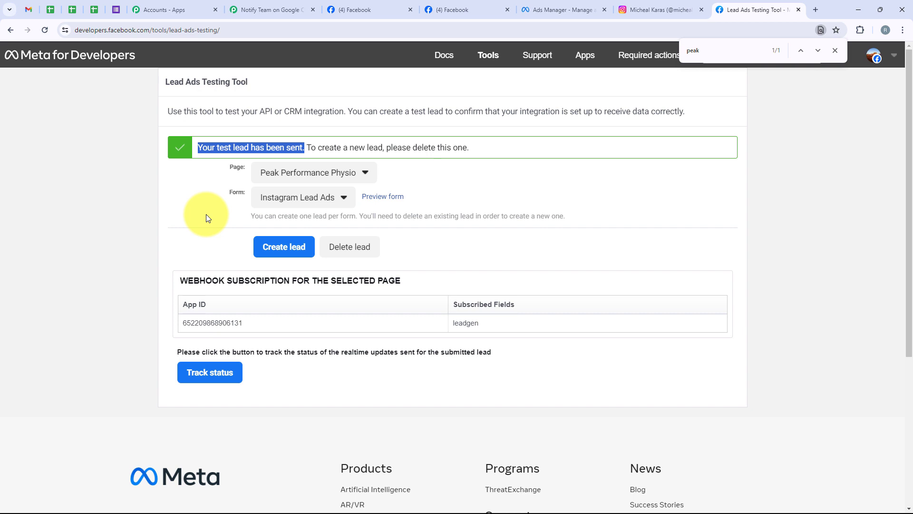
pyautogui.click(207, 215)
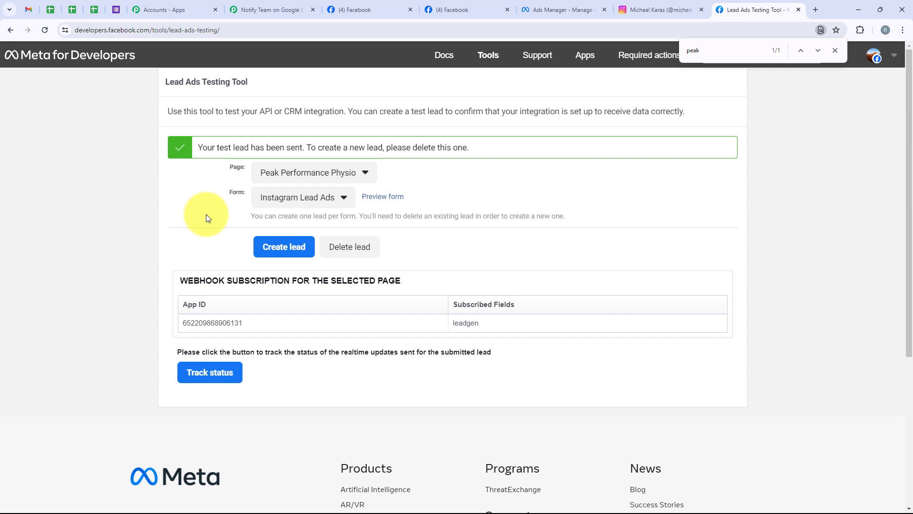
# Return to the Pabbly Connect workflow and check the captured webhook response's name and e-mail values against the submitted test lead.
pyautogui.click(236, 2)
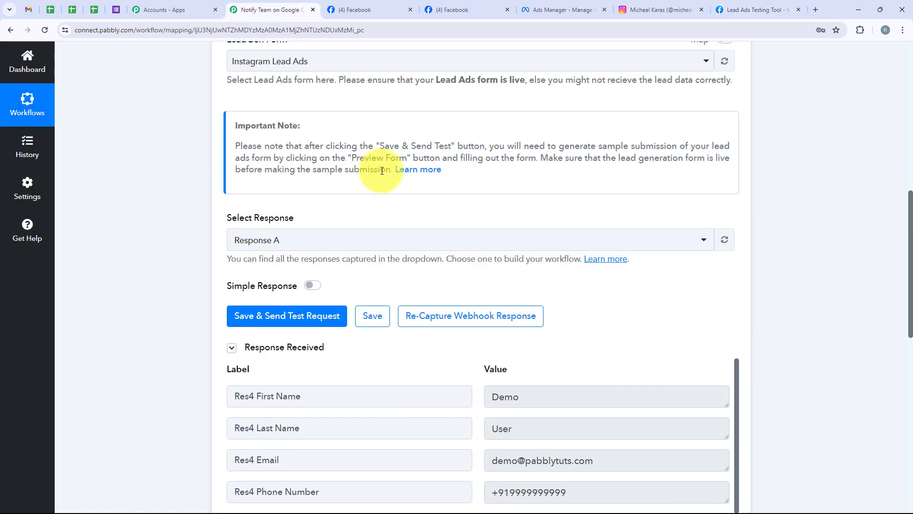
pyautogui.scroll(-3, 551, 193)
pyautogui.scroll(-2, 551, 193)
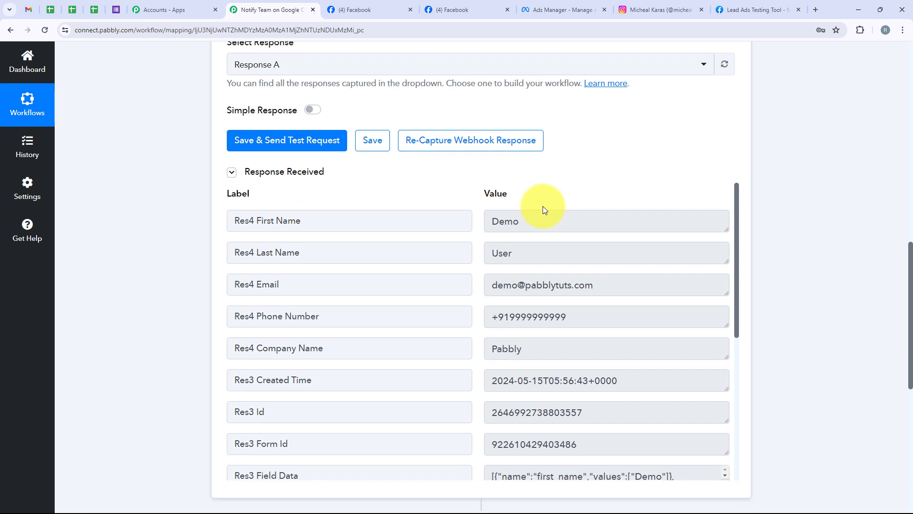
pyautogui.click(497, 205)
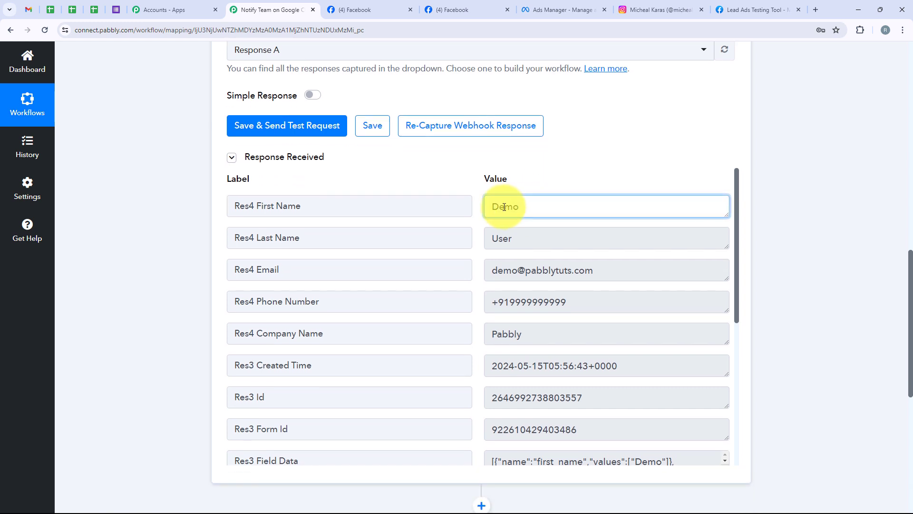
pyautogui.click(566, 240)
pyautogui.click(653, 277)
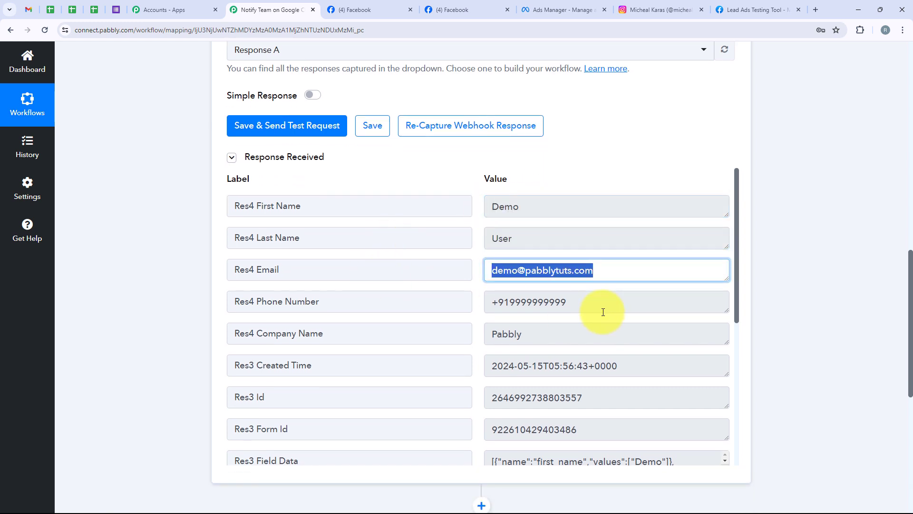
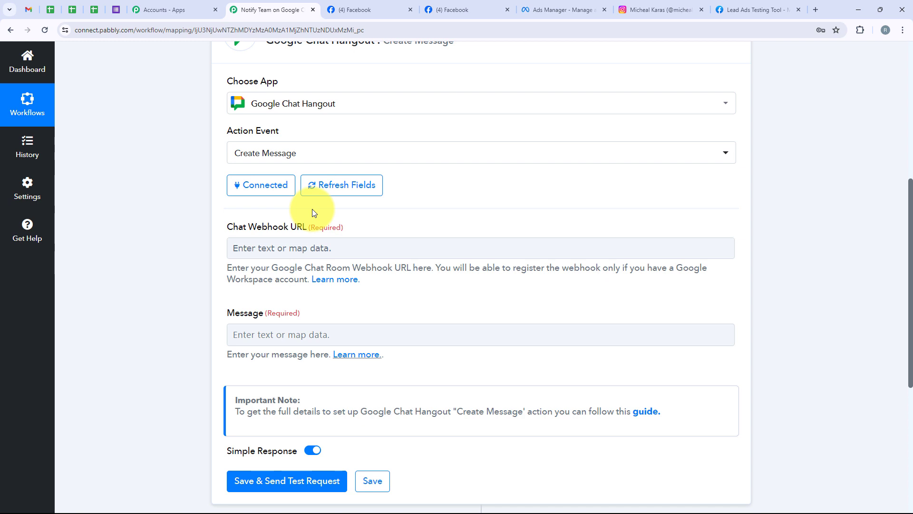
# Switch to Gmail's chat, open the Instagram Lead Ads space's apps and integrations, and start adding an incoming webhook.
pyautogui.click(30, 9)
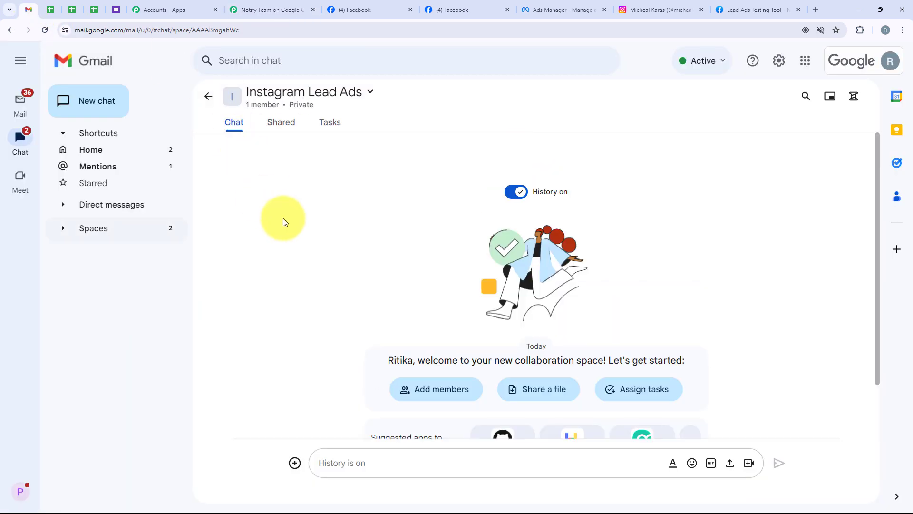
pyautogui.click(373, 99)
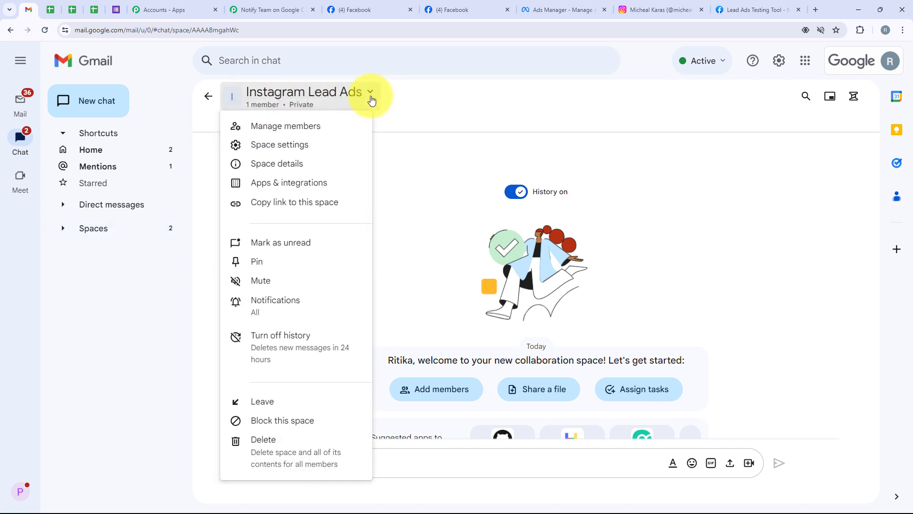
pyautogui.click(320, 183)
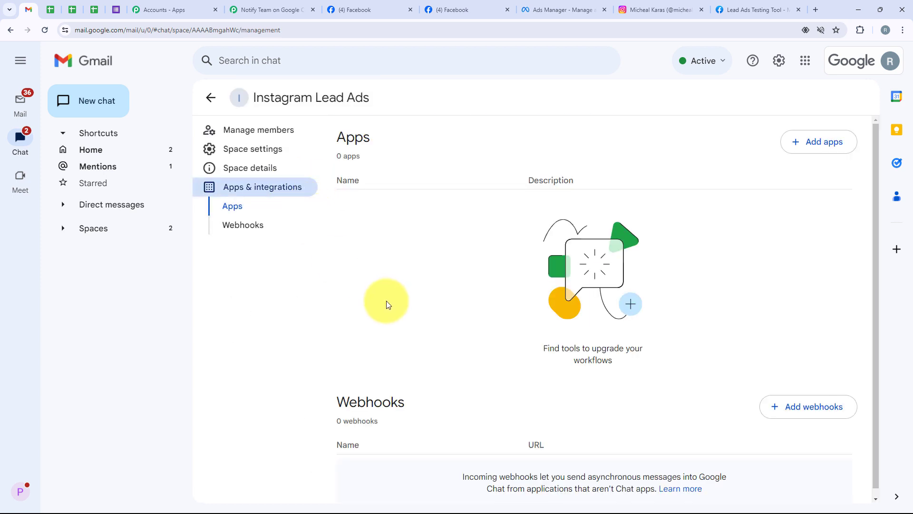
pyautogui.moveTo(333, 401); pyautogui.dragTo(401, 392)
pyautogui.click(418, 386)
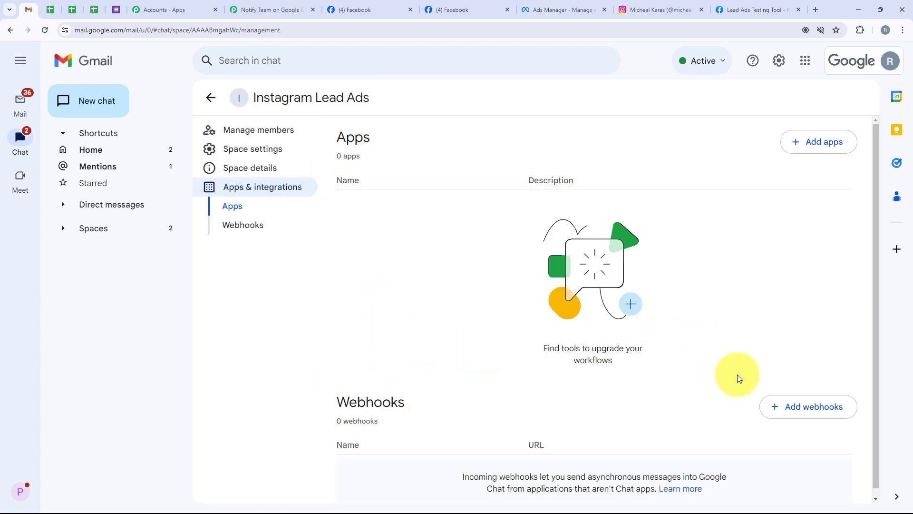
pyautogui.click(799, 407)
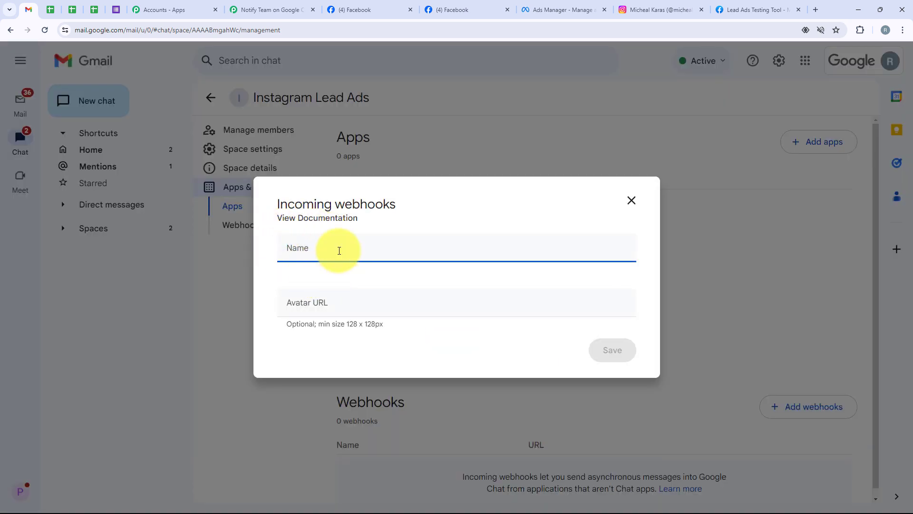
pyautogui.write('N')
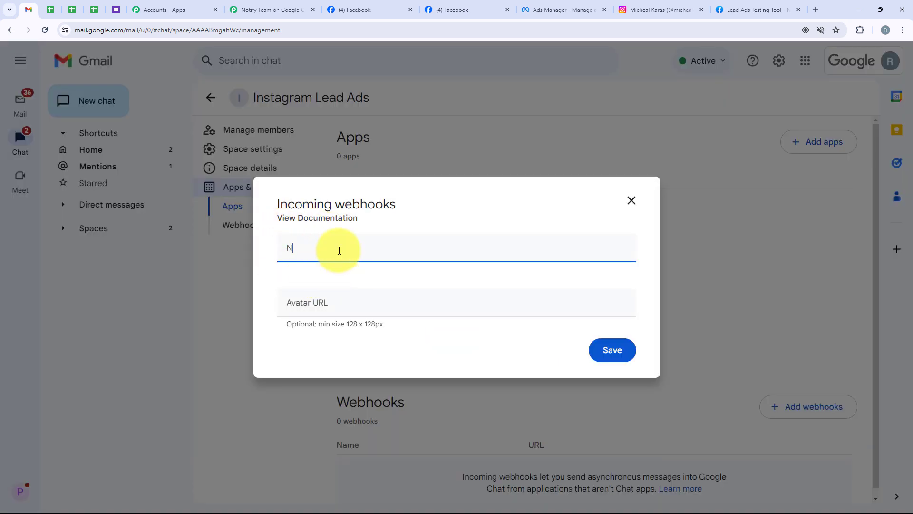
pyautogui.write('ew Instagram Lead')
pyautogui.click(341, 303)
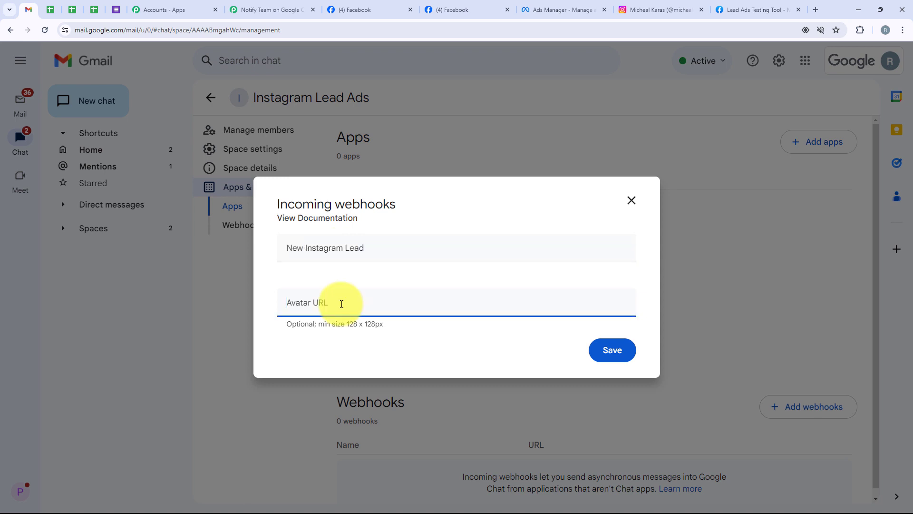
pyautogui.write('https://i.imgur.com/jQOY5V6.png')
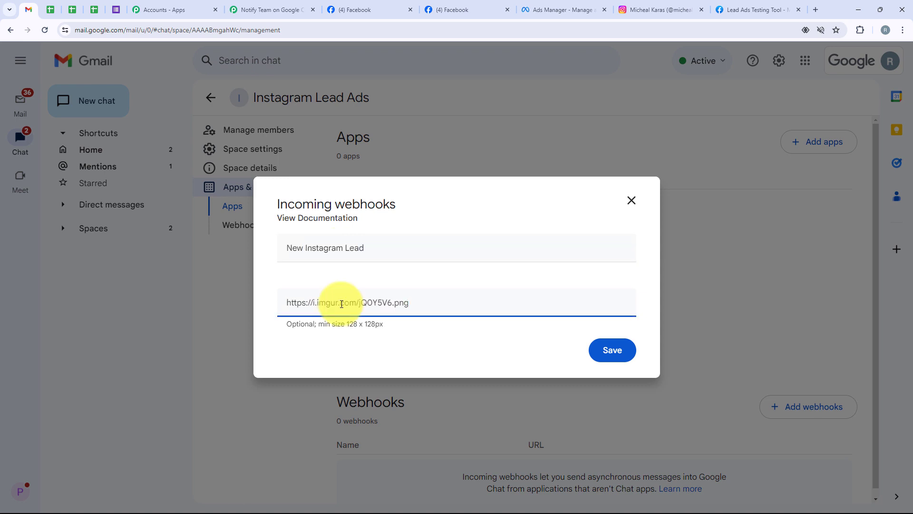
pyautogui.moveTo(433, 304); pyautogui.dragTo(266, 283)
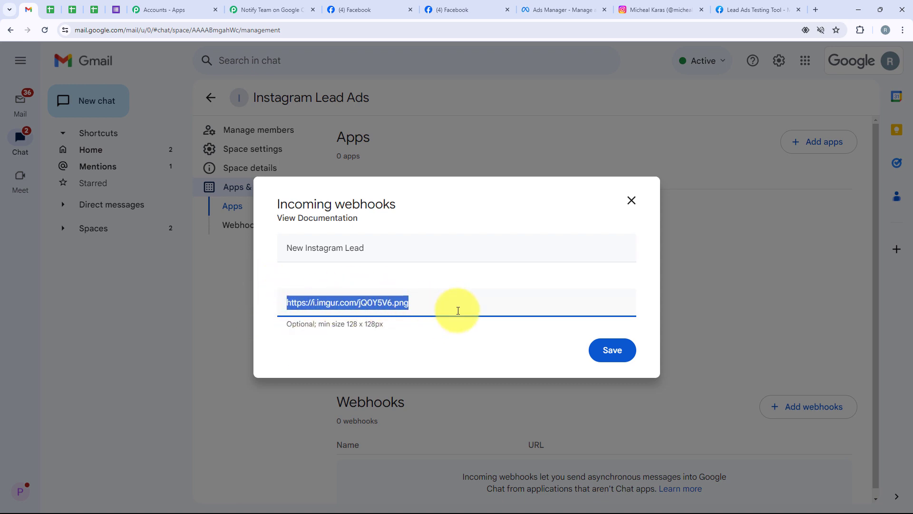
pyautogui.click(609, 352)
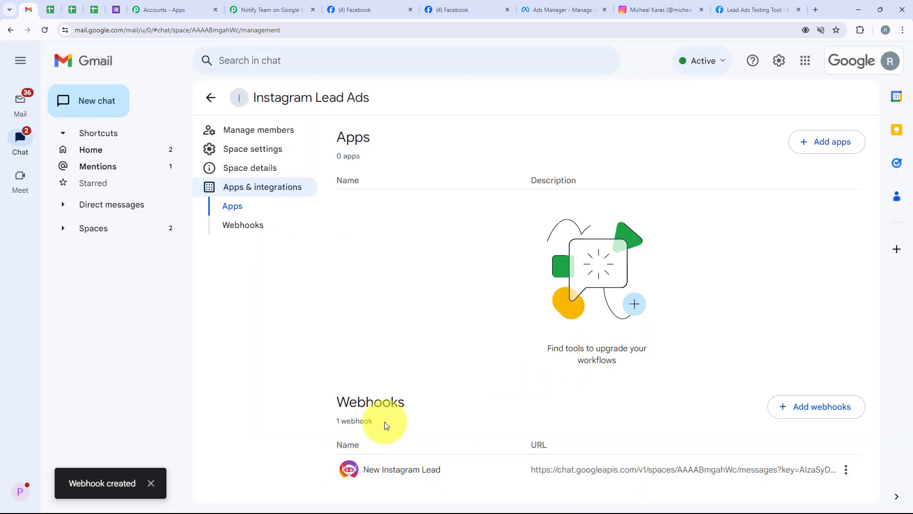
# Copy the New Instagram Lead webhook's link and paste it as the Chat Webhook URL in the Pabbly Connect action step.
pyautogui.click(846, 470)
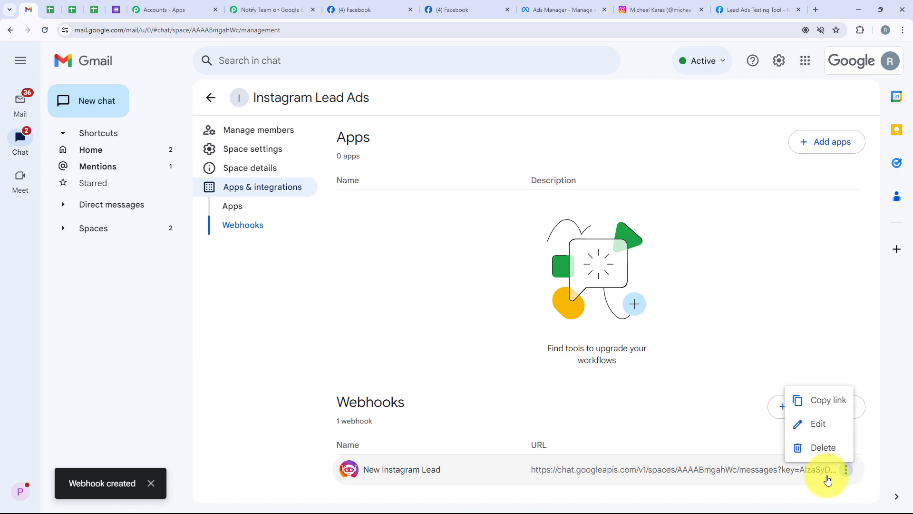
pyautogui.click(819, 408)
pyautogui.click(271, 10)
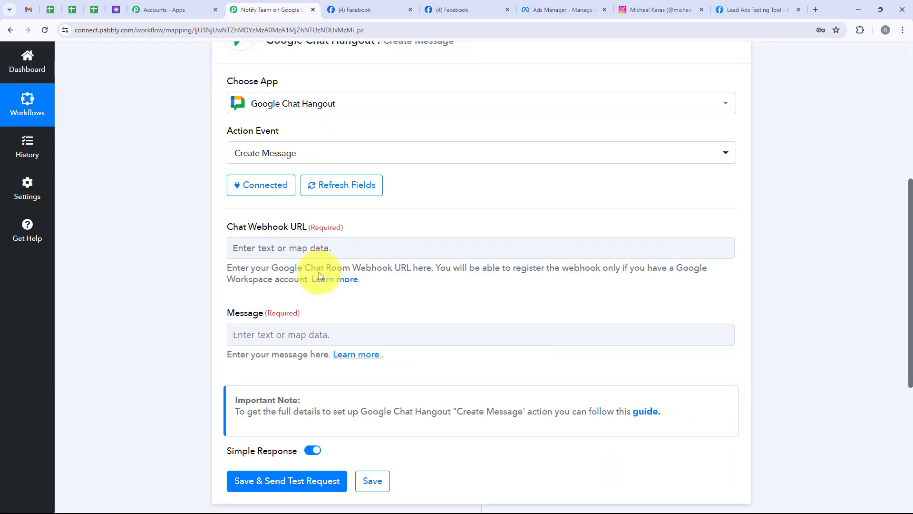
pyautogui.rightClick(310, 252)
pyautogui.click(325, 347)
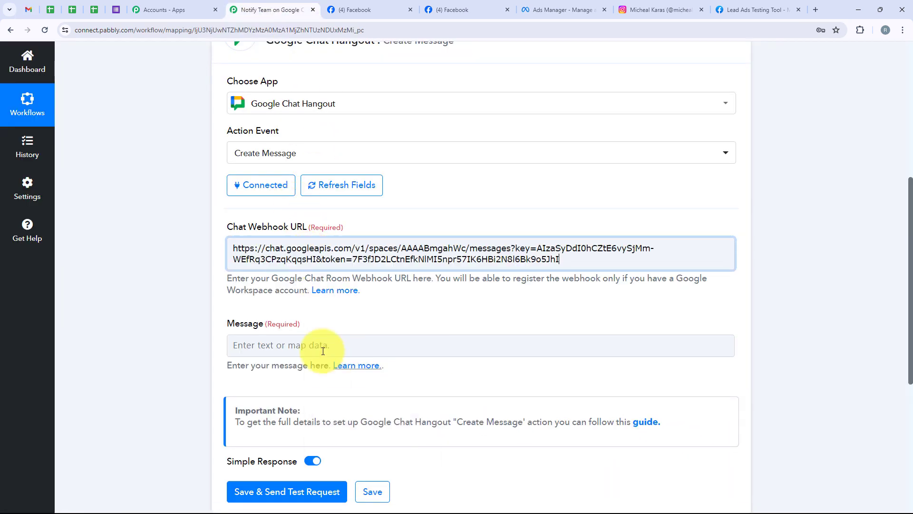
# Fill in the message with a "Hello Team," notice about a new Instagram Lead Ads lead, including Name, Email, Phone No. and Company lines.
pyautogui.scroll(-2, 200, 331)
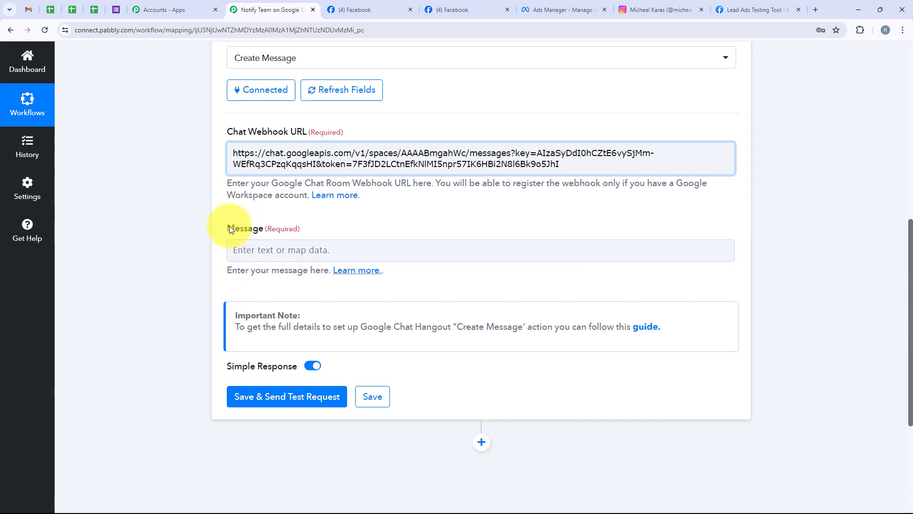
pyautogui.moveTo(228, 229); pyautogui.dragTo(263, 229)
pyautogui.click(265, 248)
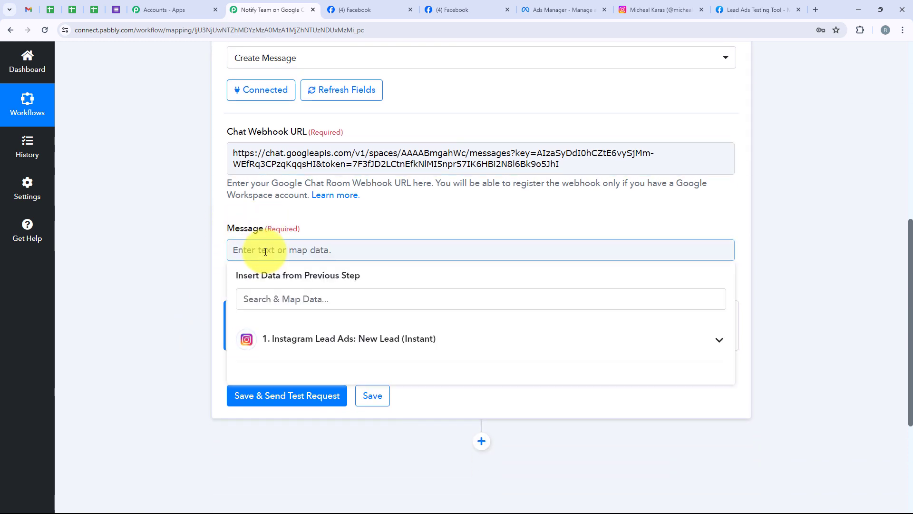
pyautogui.write('Hell')
pyautogui.hotkey('ctrl', 'v')
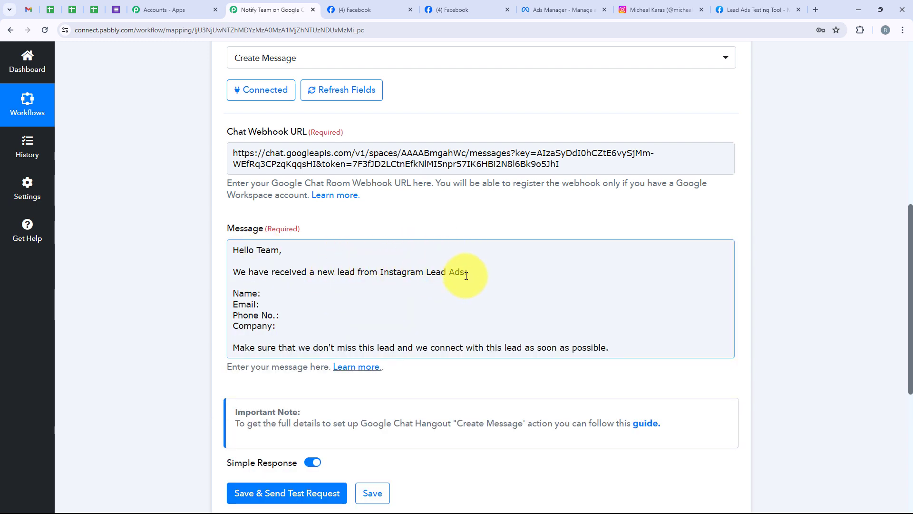
pyautogui.click(210, 306)
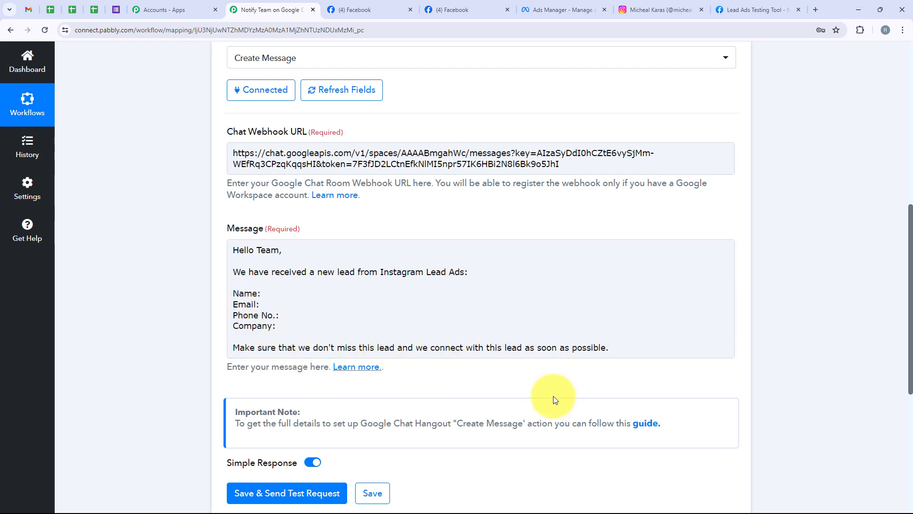
# Map the lead's first name and last name from the Instagram Lead Ads trigger onto the message's Name line.
pyautogui.click(288, 290)
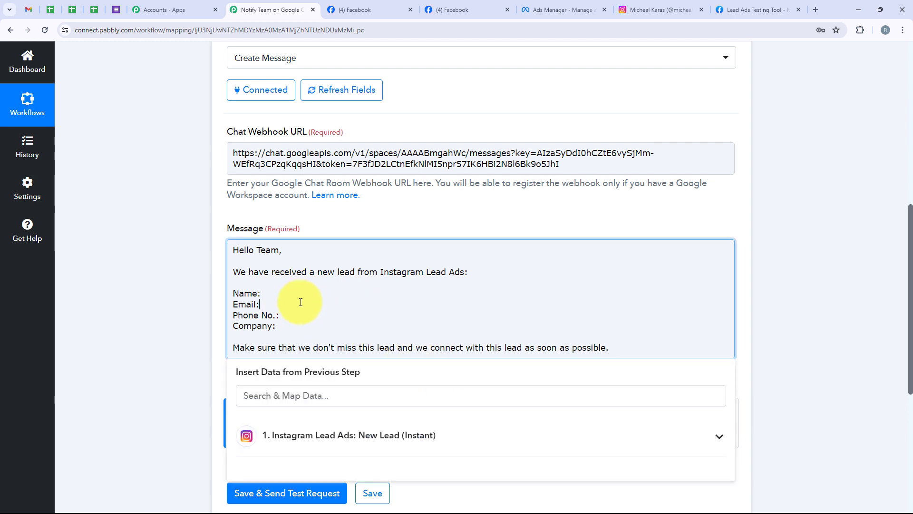
pyautogui.click(167, 304)
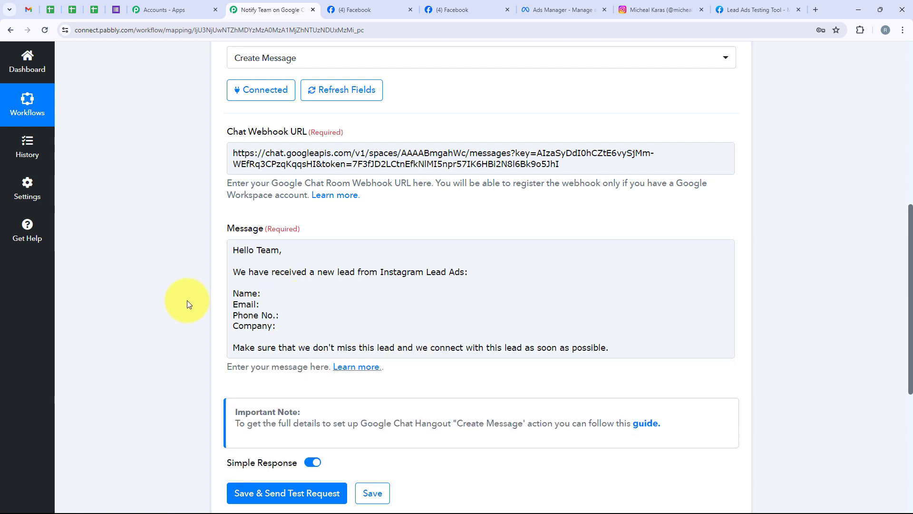
pyautogui.click(304, 292)
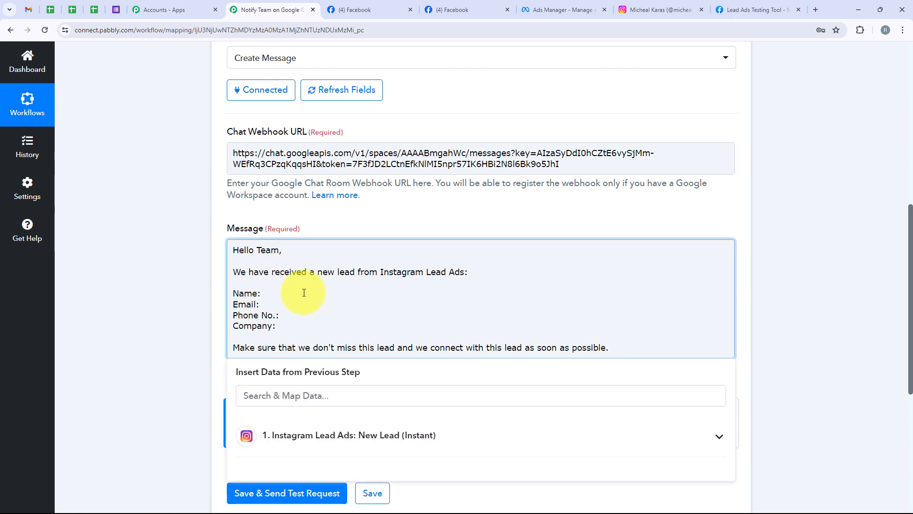
pyautogui.scroll(-2, 303, 293)
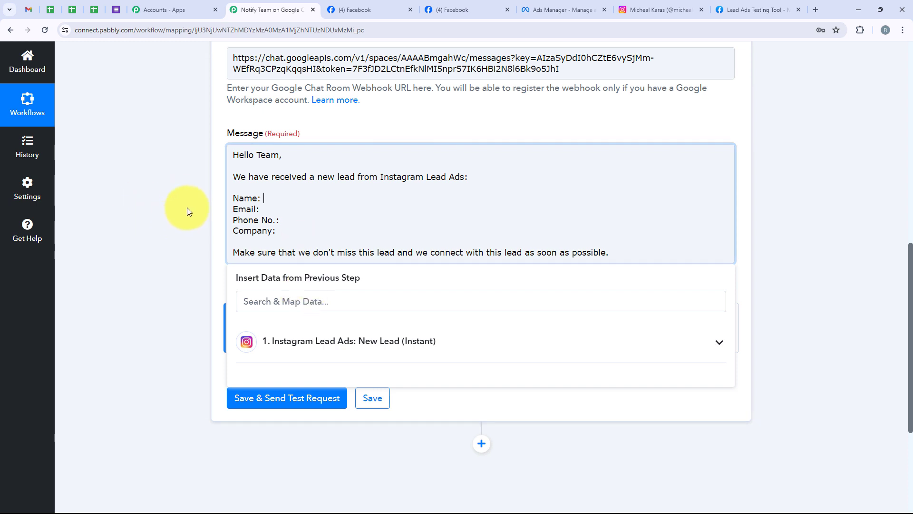
pyautogui.click(345, 341)
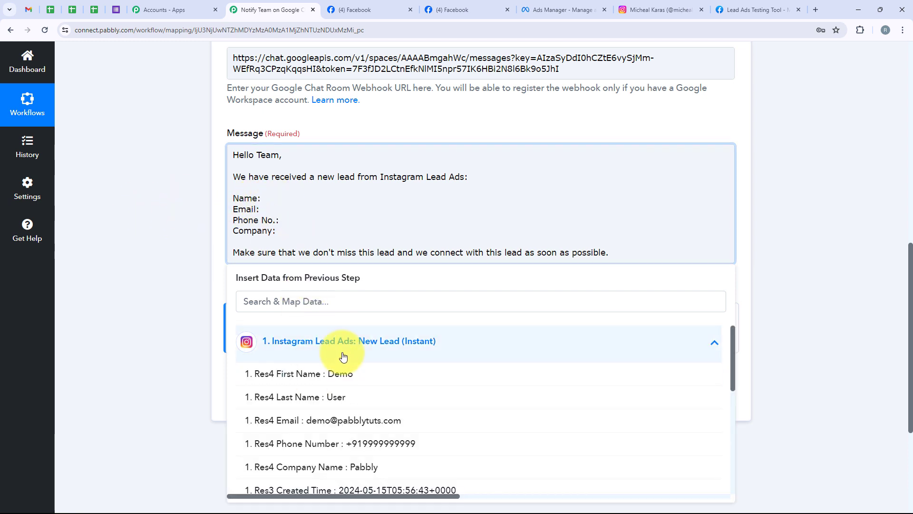
pyautogui.click(319, 308)
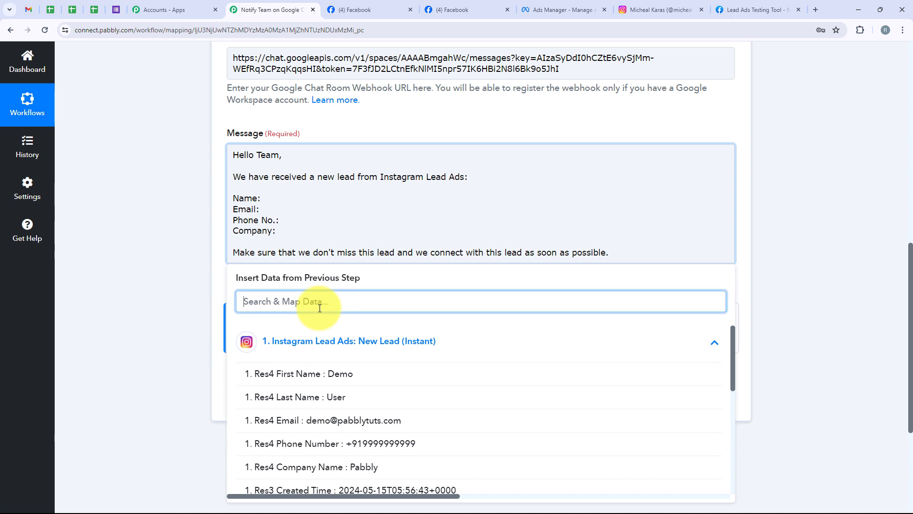
pyautogui.write('Name')
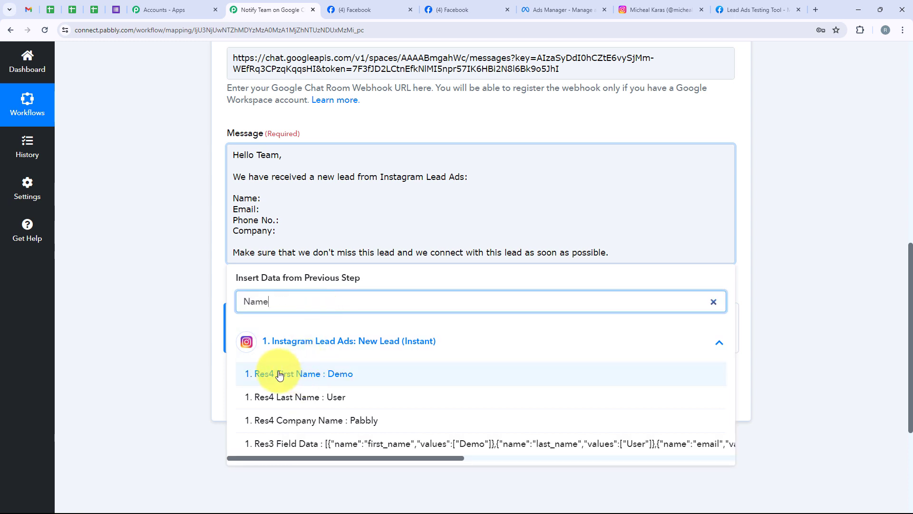
pyautogui.click(335, 373)
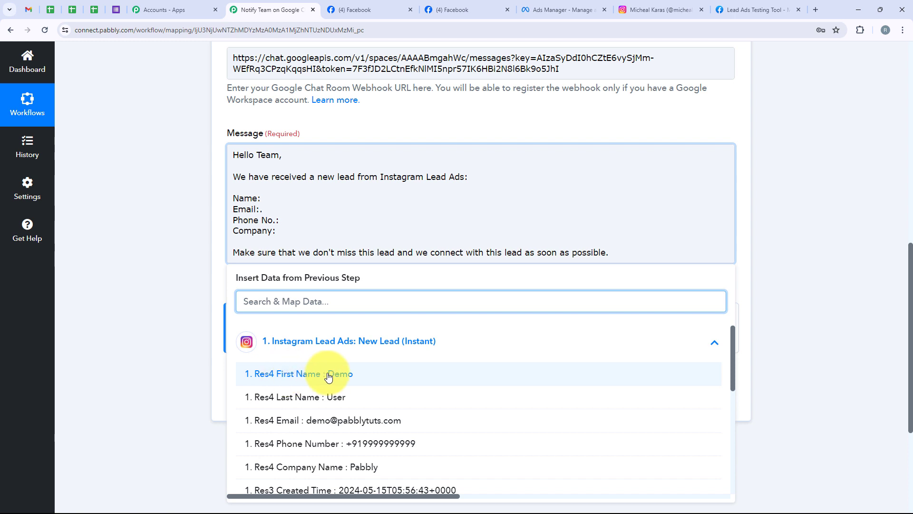
pyautogui.click(328, 376)
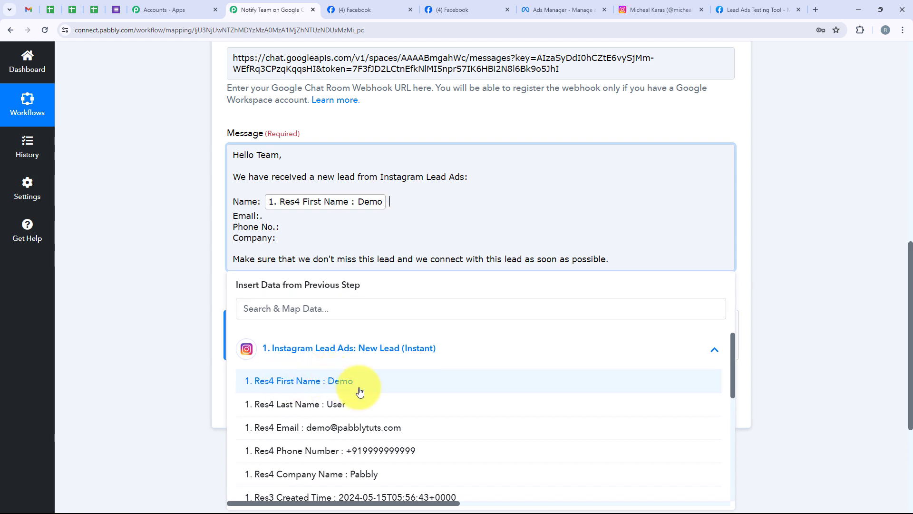
pyautogui.click(452, 405)
# Search the trigger data for Email and map the lead's e-mail field onto the message's Email line.
pyautogui.click(279, 219)
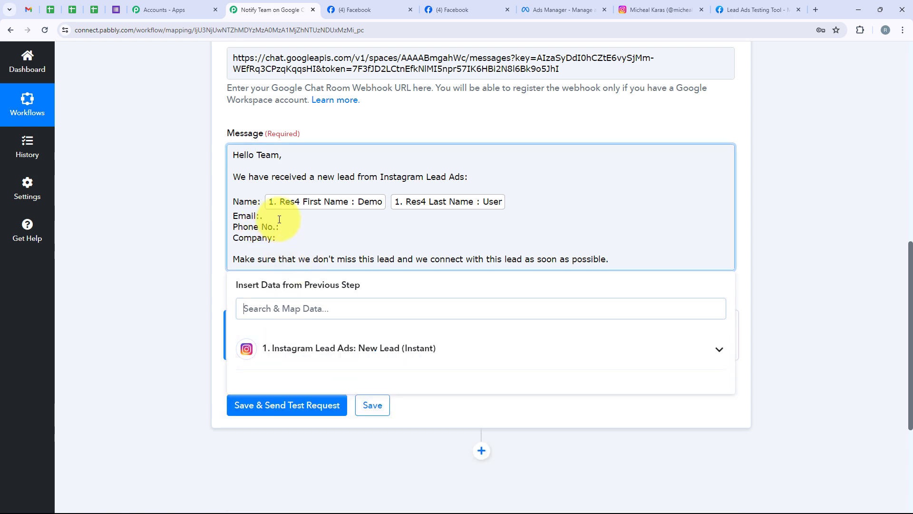
pyautogui.click(299, 307)
pyautogui.write('E')
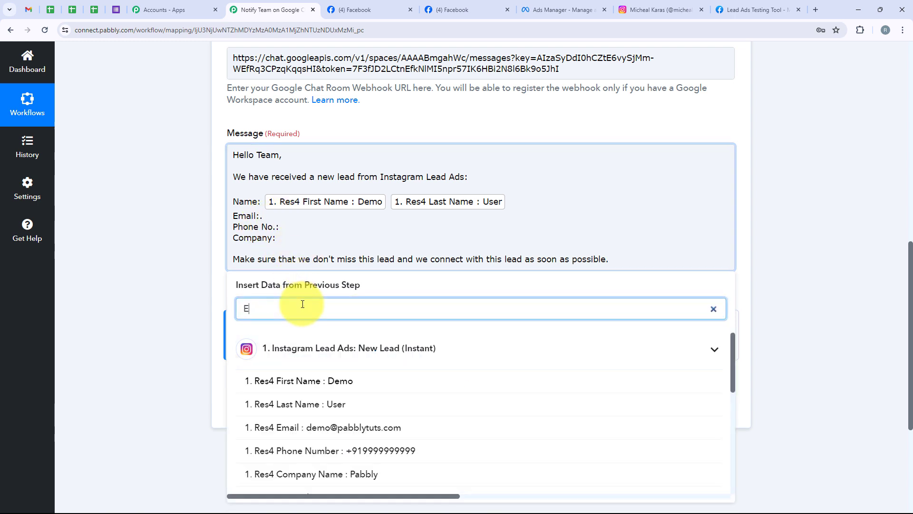
pyautogui.write('mail')
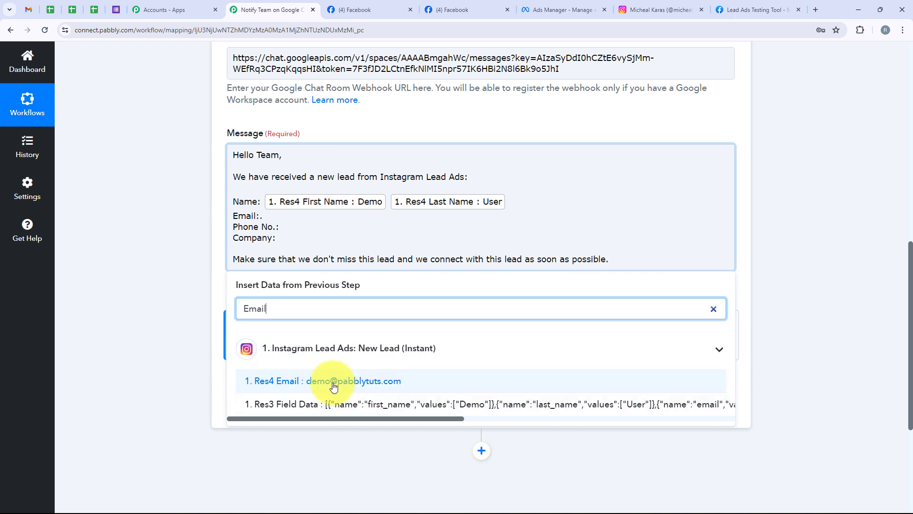
pyautogui.click(309, 381)
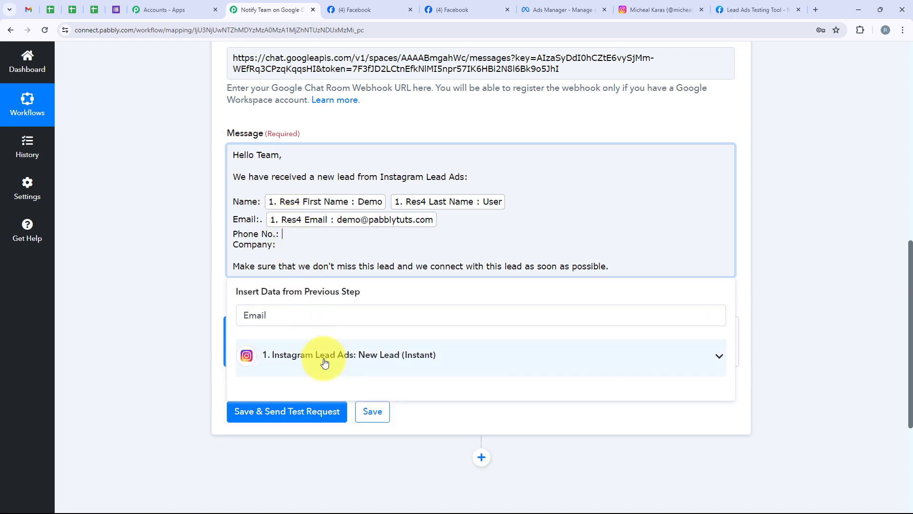
# Map the lead's phone number onto the message's Phone No. line and the company name onto its Company line.
pyautogui.click(326, 359)
pyautogui.moveTo(269, 315); pyautogui.dragTo(241, 314)
pyautogui.write('phon')
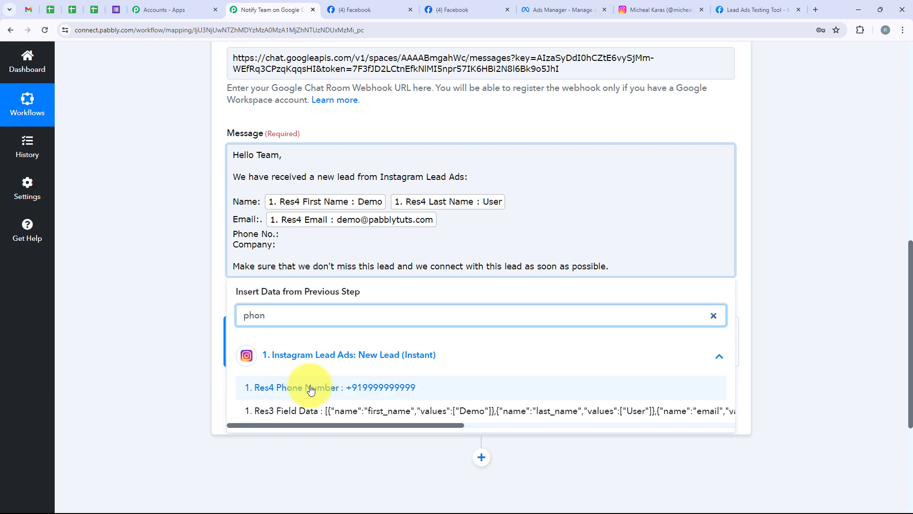
pyautogui.click(305, 387)
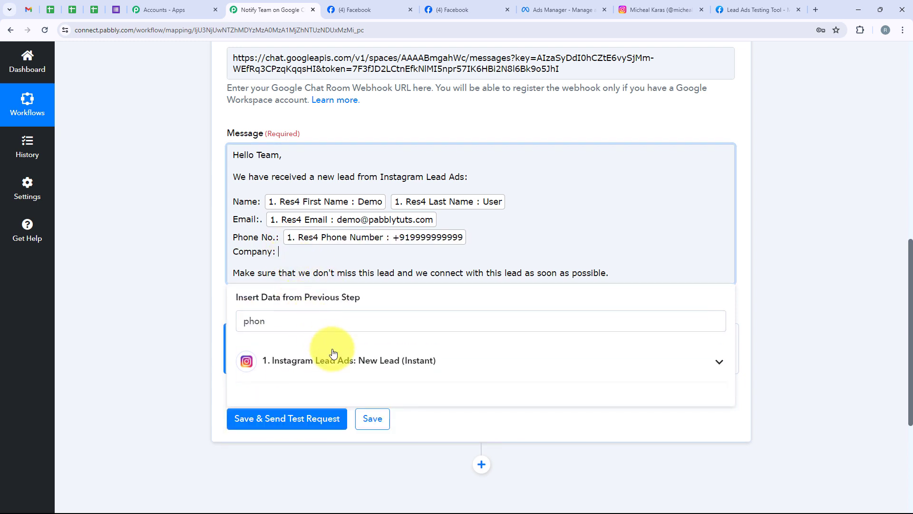
pyautogui.moveTo(279, 322); pyautogui.dragTo(233, 329)
pyautogui.write('comp')
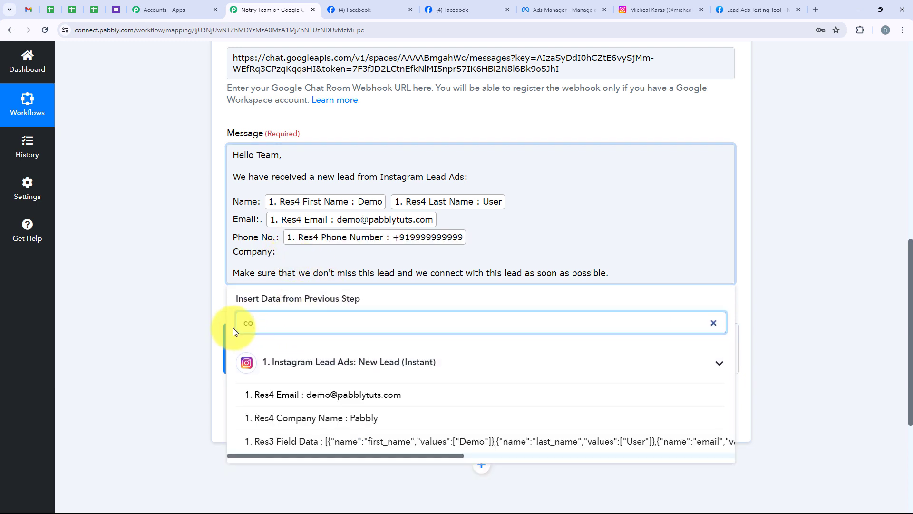
pyautogui.click(283, 389)
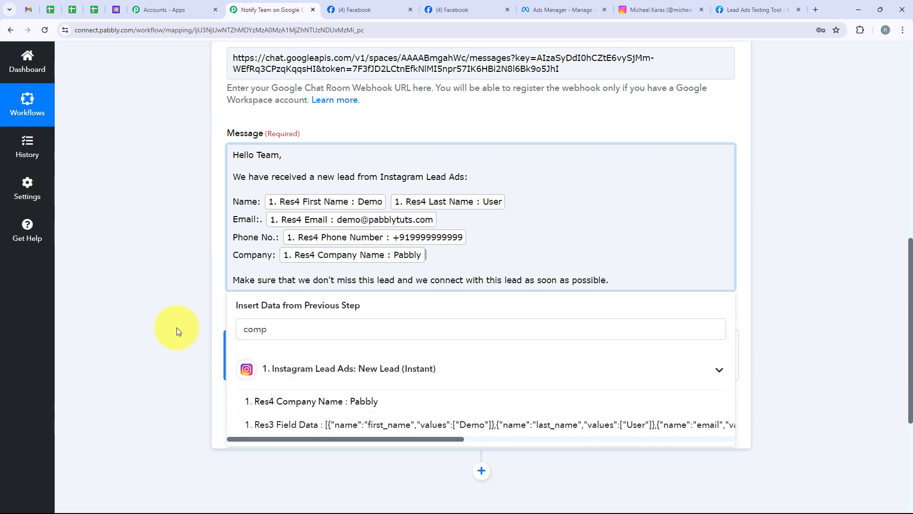
pyautogui.click(176, 328)
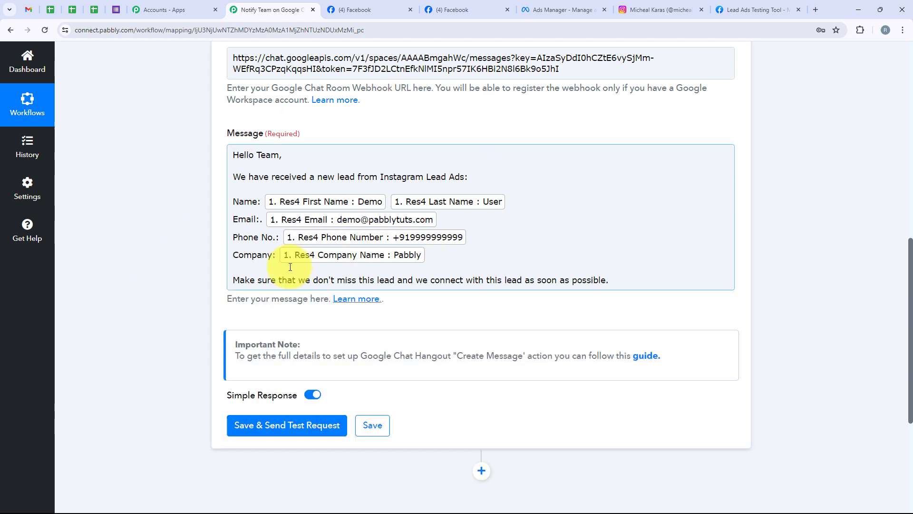
# Save the Google Chat Create Message action and send a test request, then view the response received.
pyautogui.scroll(4, 292, 266)
pyautogui.scroll(-6, 455, 269)
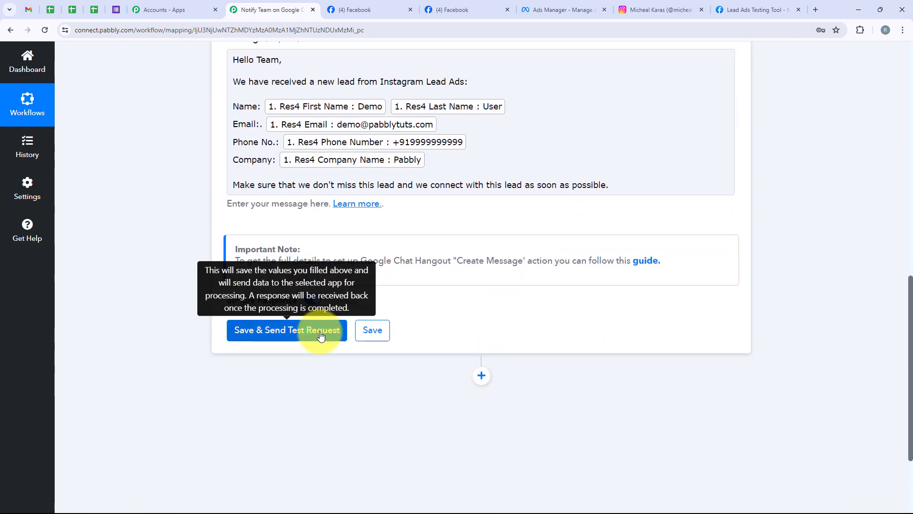
pyautogui.click(320, 336)
pyautogui.scroll(-2, 655, 238)
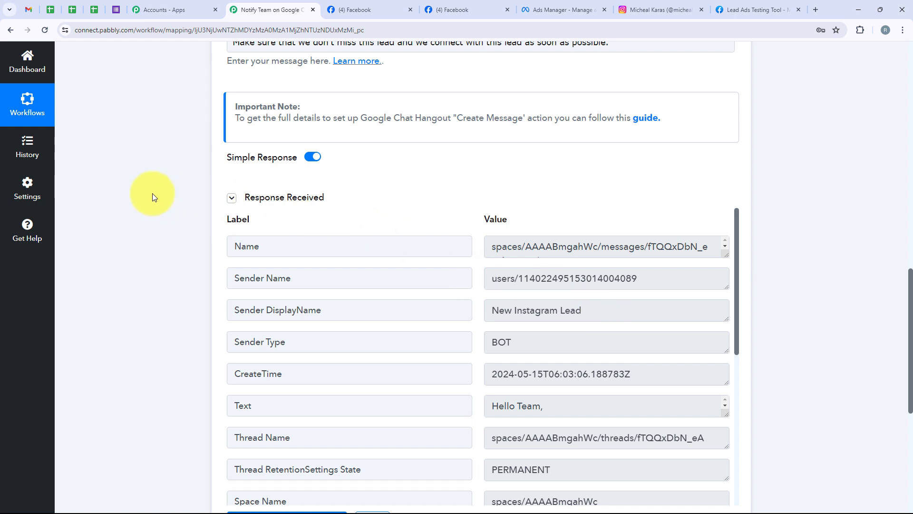
# Switch to Gmail's Instagram Lead Ads chat space and check the greeting, notice and lead details in the test message.
pyautogui.click(28, 10)
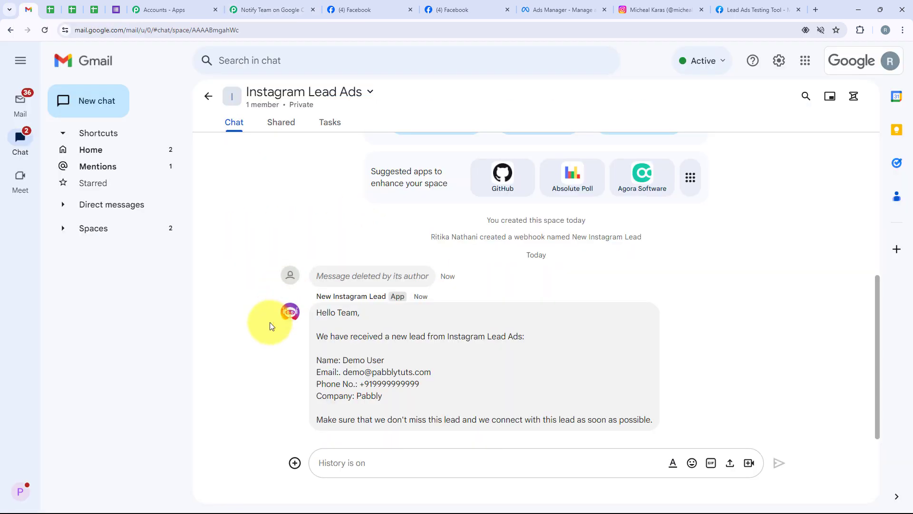
pyautogui.tripleClick(331, 313)
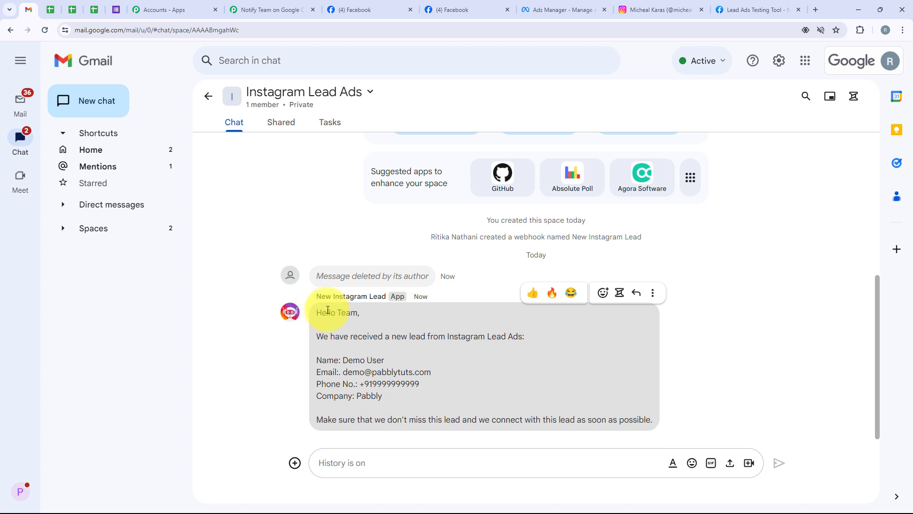
pyautogui.tripleClick(409, 342)
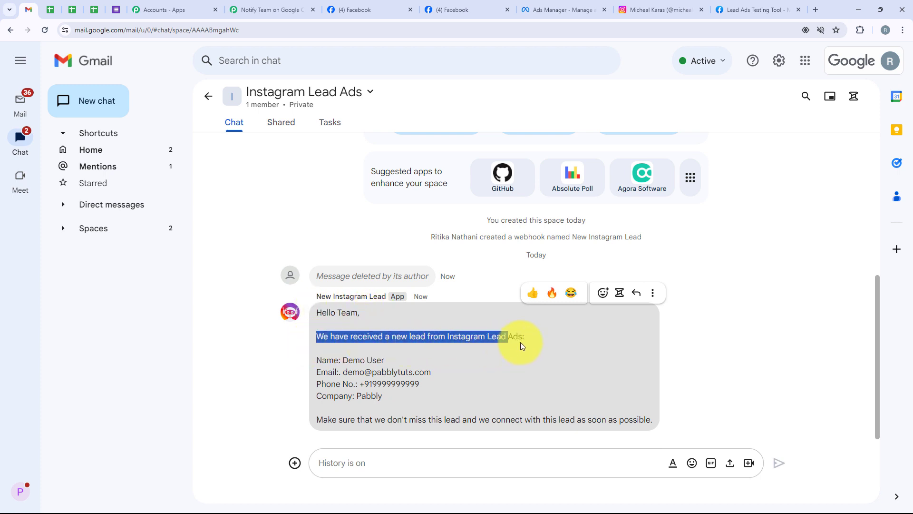
pyautogui.moveTo(341, 360); pyautogui.dragTo(356, 396)
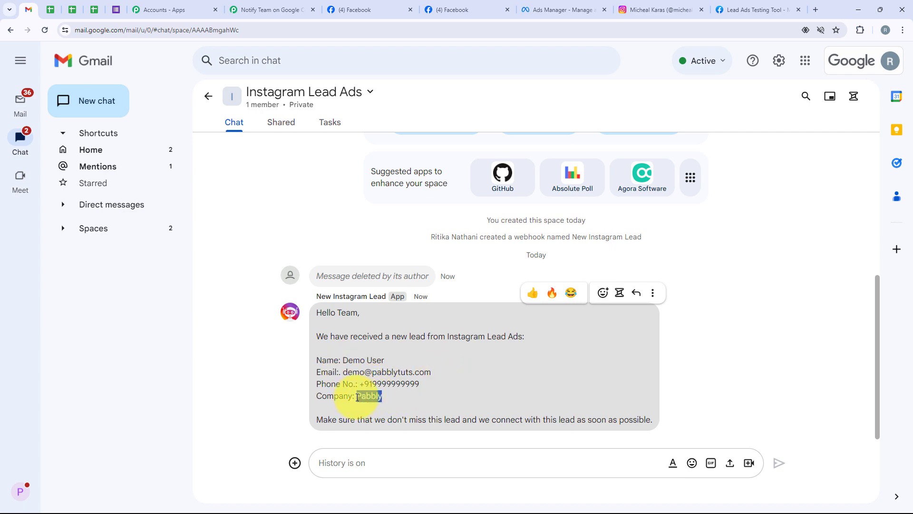
# Switch back to the Pabbly Connect workflow and collapse the Google Chat Hangout action step.
pyautogui.click(259, 10)
pyautogui.scroll(15, 160, 206)
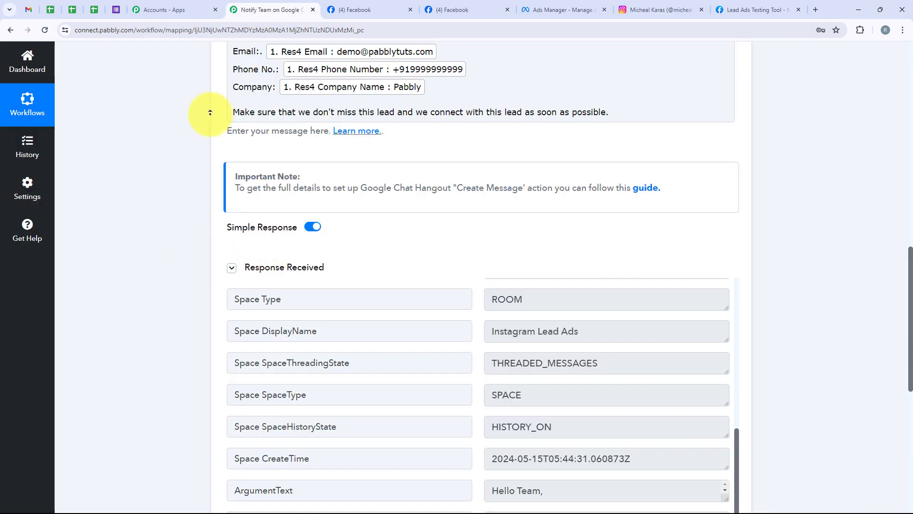
pyautogui.click(431, 342)
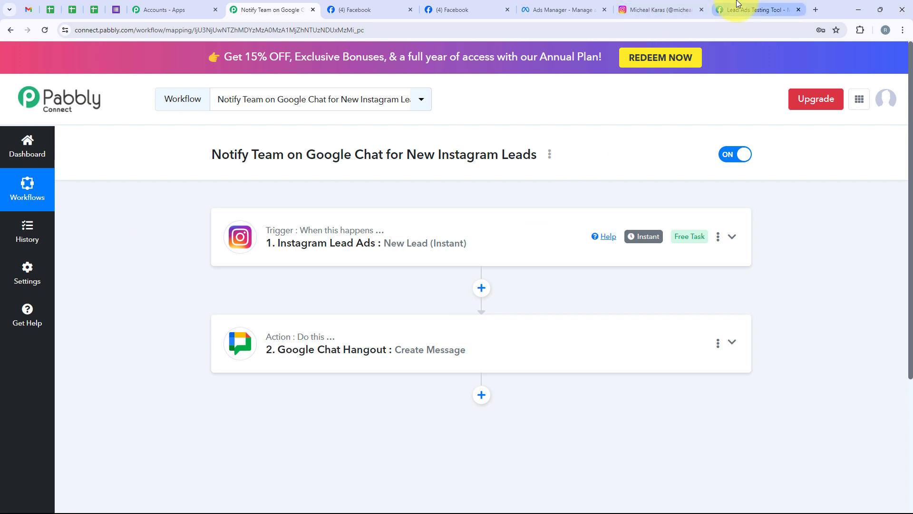
# Switch to Meta's Lead Ads Testing Tool, delete the existing test lead and reload the page.
pyautogui.click(756, 9)
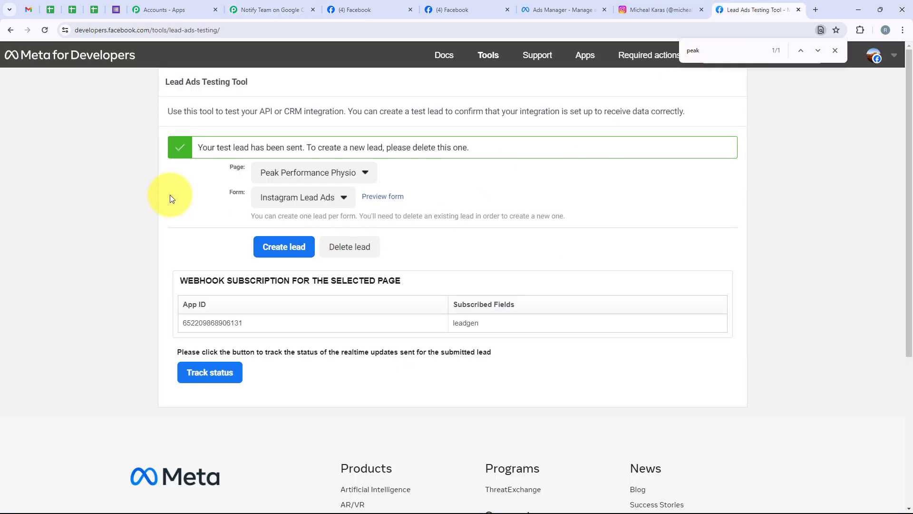
pyautogui.click(360, 251)
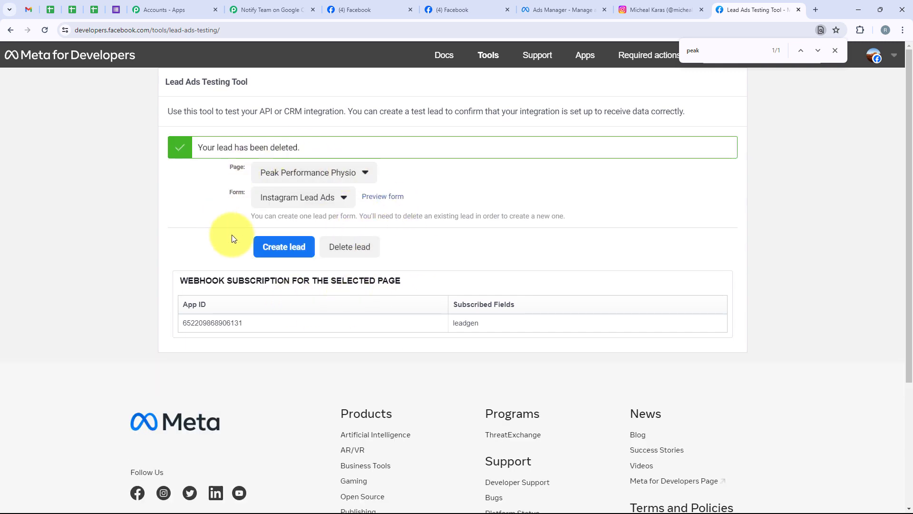
pyautogui.click(46, 36)
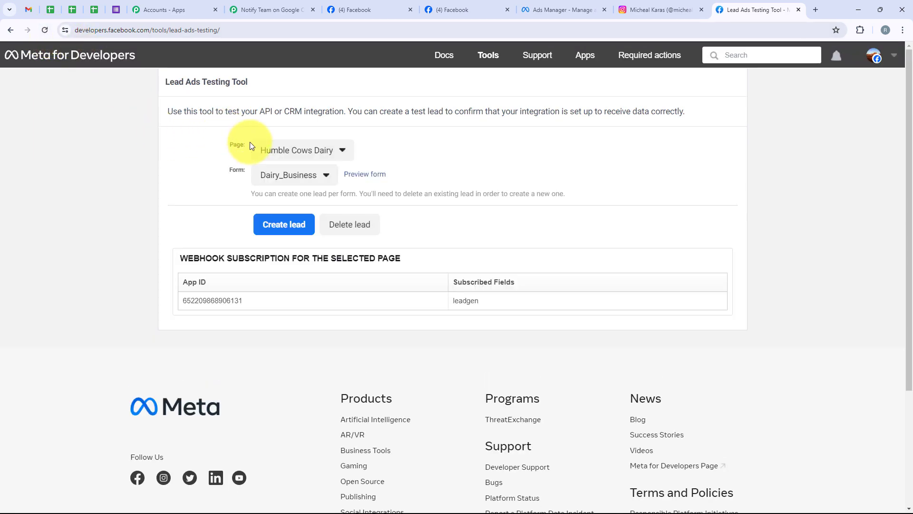
# Find "peak" in the page list and choose Peak Performance Physio with the Instagram Lead Ads form.
pyautogui.click(257, 148)
pyautogui.hotkey('ctrl', 'f')
pyautogui.write('p')
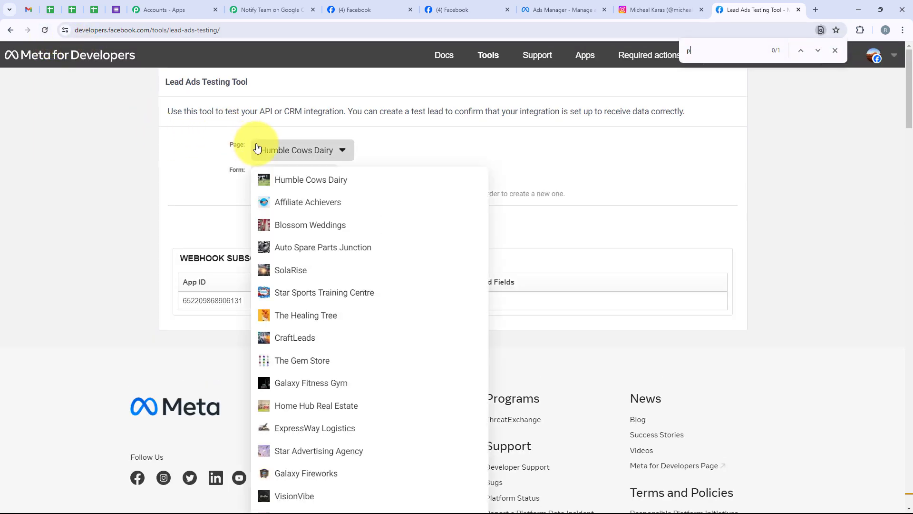
pyautogui.write('eak')
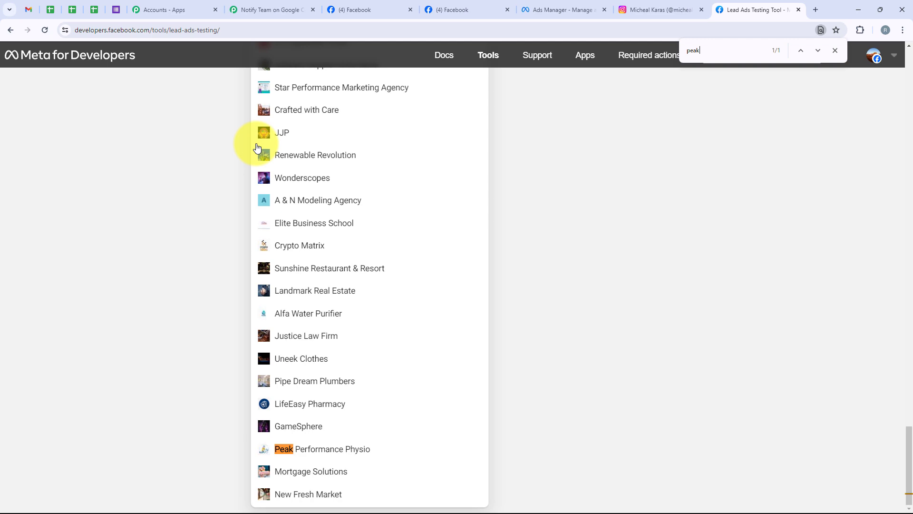
pyautogui.click(373, 454)
pyautogui.click(275, 177)
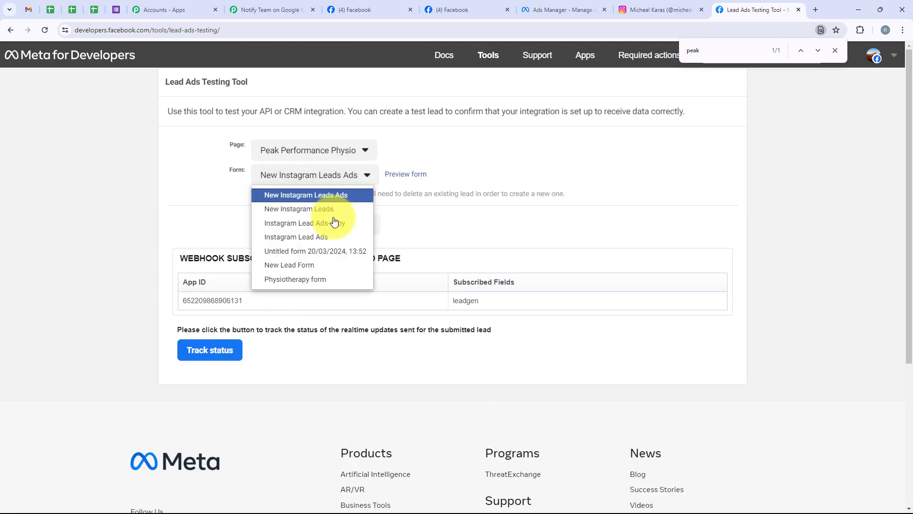
pyautogui.click(322, 237)
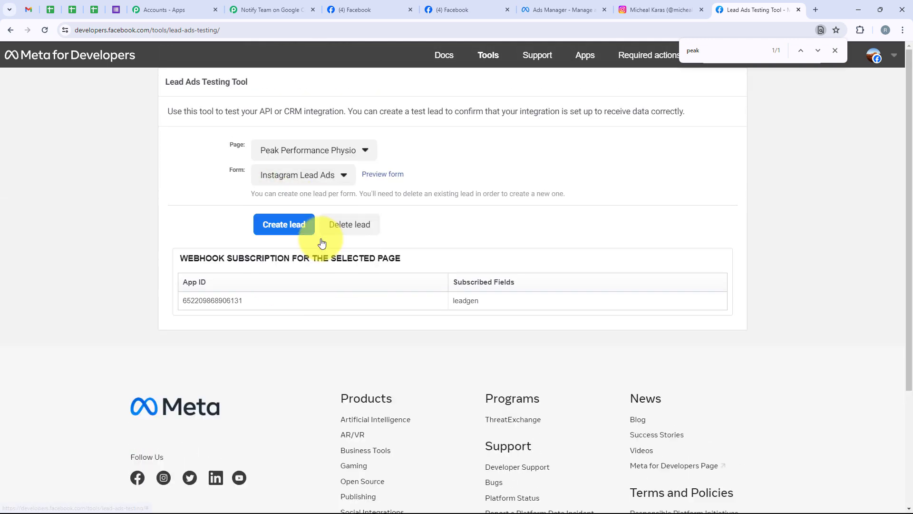
# Open the preview of the Instagram Lead Ads form and enter the test lead's first and last name.
pyautogui.click(387, 174)
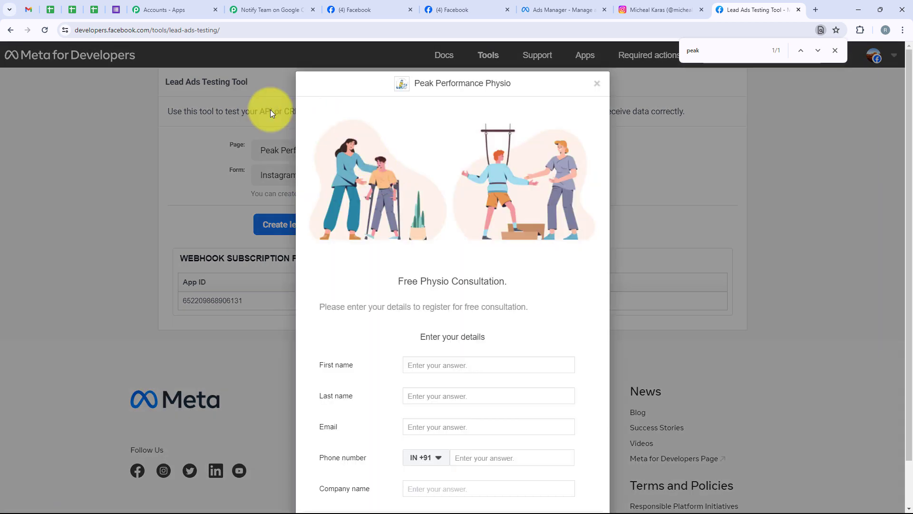
pyautogui.scroll(-1, 387, 260)
pyautogui.click(418, 313)
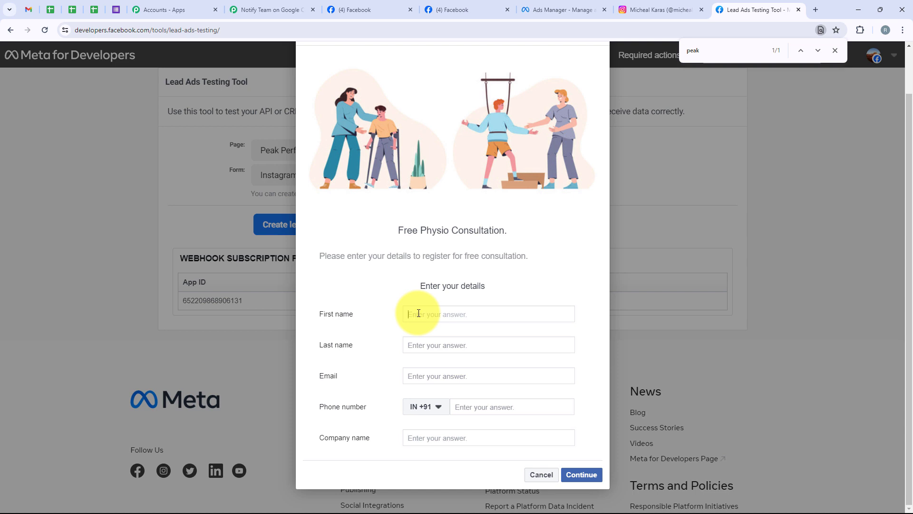
pyautogui.write('Test')
pyautogui.click(442, 349)
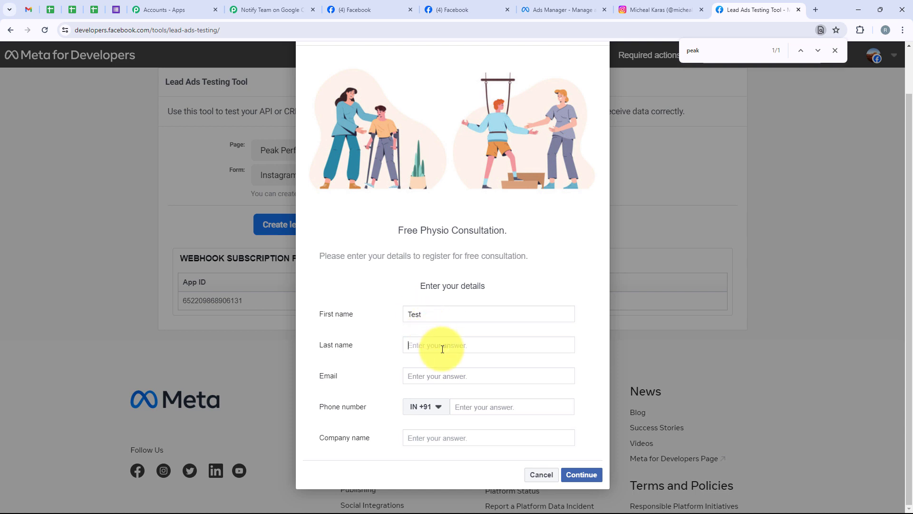
pyautogui.write('Us')
pyautogui.click(440, 366)
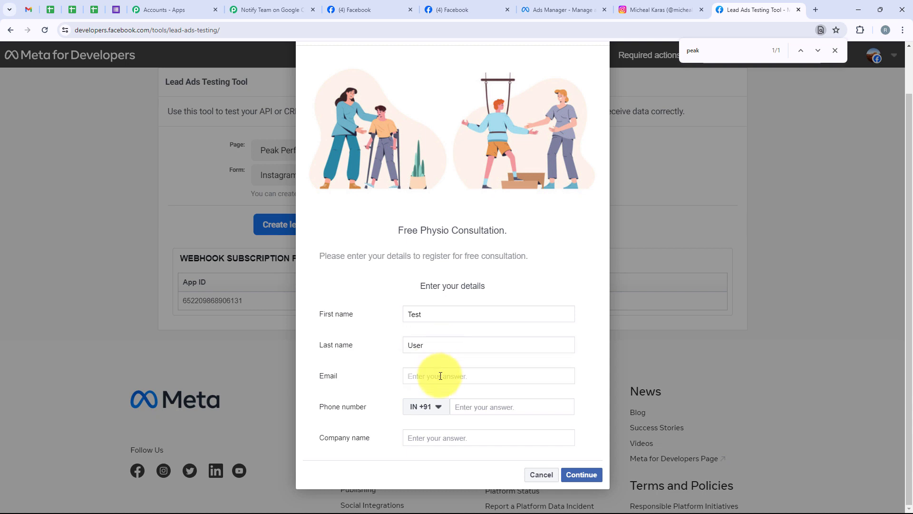
# Enter the test lead's e-mail and phone number, and set the company name to Pabbly Connect.
pyautogui.click(440, 376)
pyautogui.hotkey('ctrl', 'v')
pyautogui.click(483, 406)
pyautogui.write('88888')
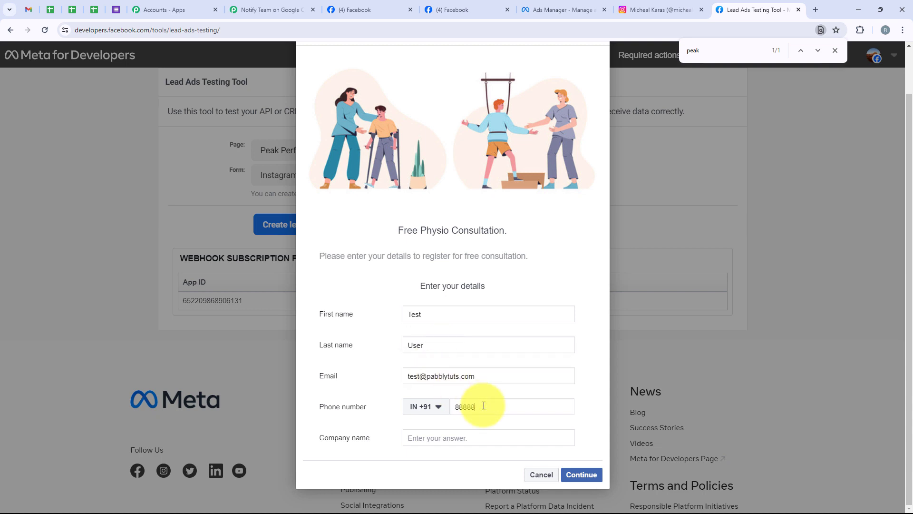
pyautogui.write(' 88888')
pyautogui.click(478, 434)
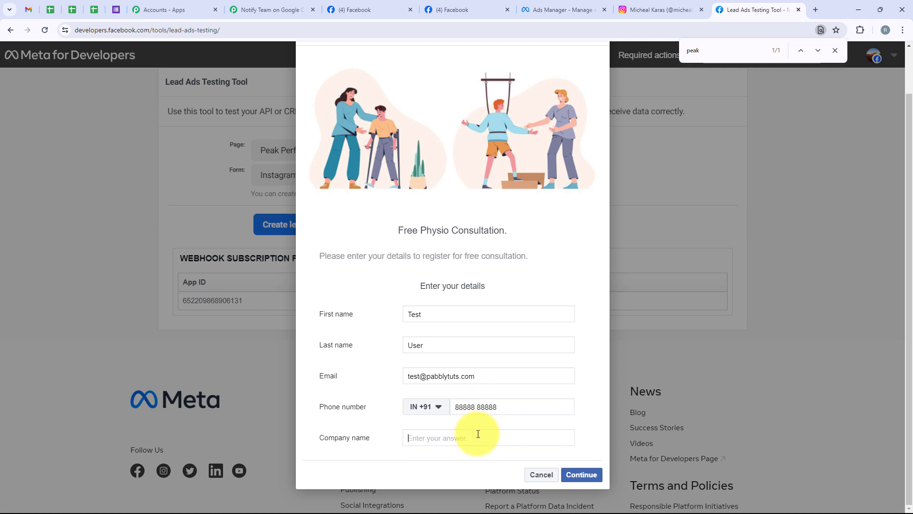
pyautogui.write('p')
pyautogui.click(447, 478)
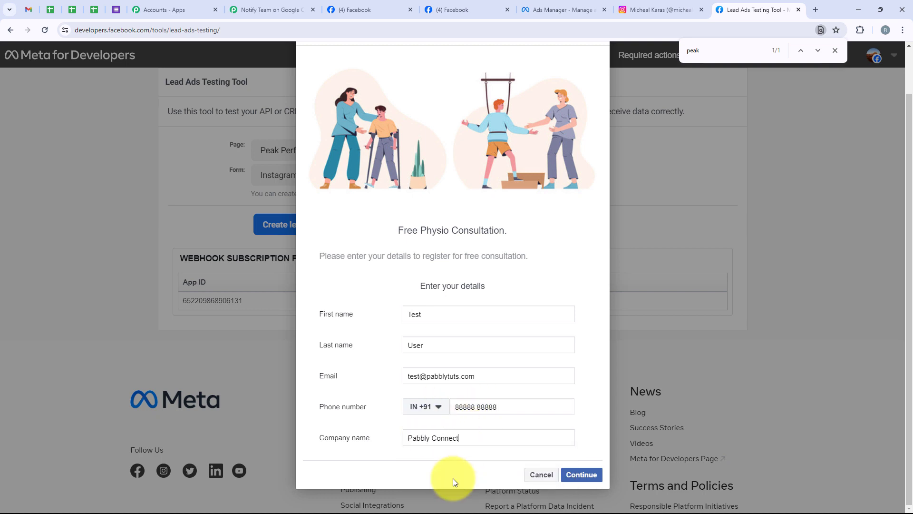
# Continue to the form's terms and conditions, submit the test lead and check the submission status.
pyautogui.click(579, 475)
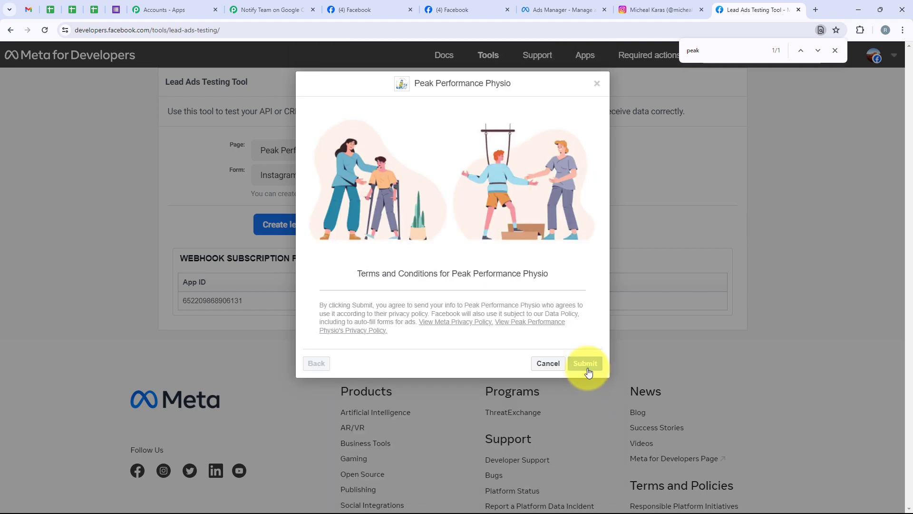
pyautogui.click(543, 372)
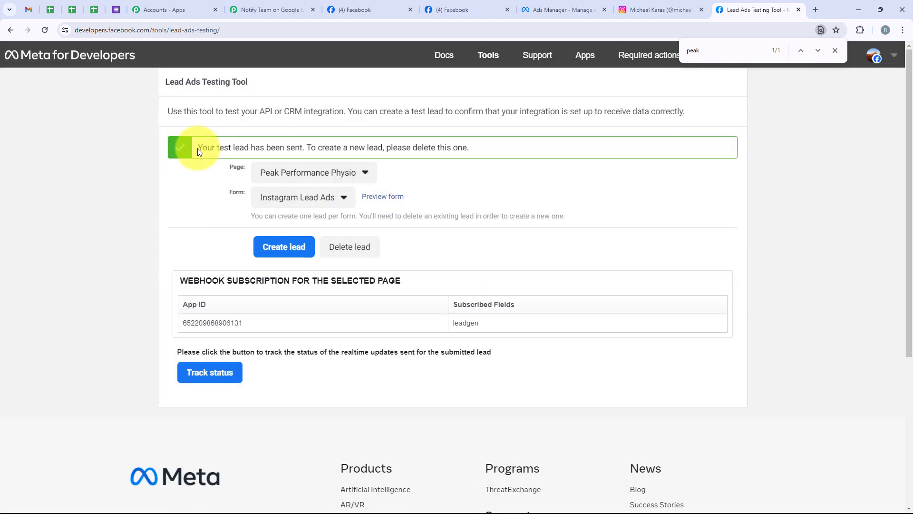
pyautogui.moveTo(196, 147); pyautogui.dragTo(304, 148)
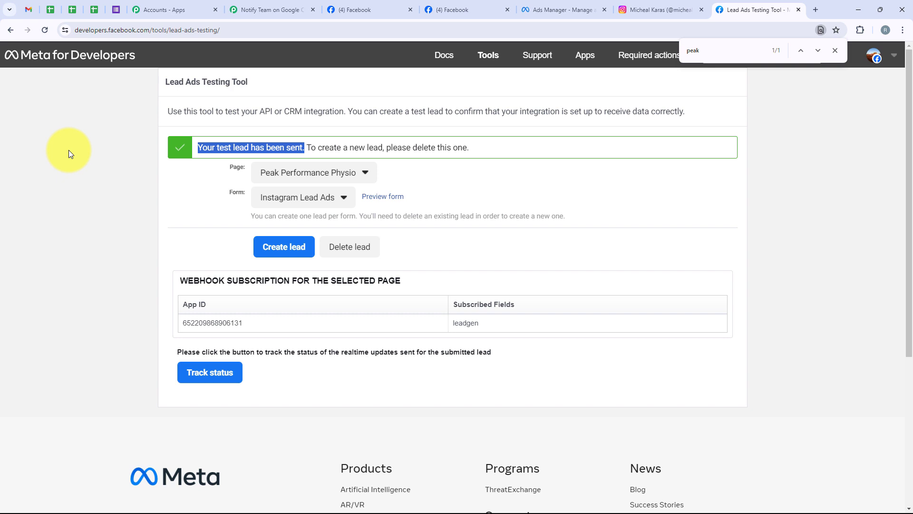
# Switch to the Instagram Lead Ads chat space in Gmail and check the new lead message's details against the submitted lead and the workflow.
pyautogui.click(27, 6)
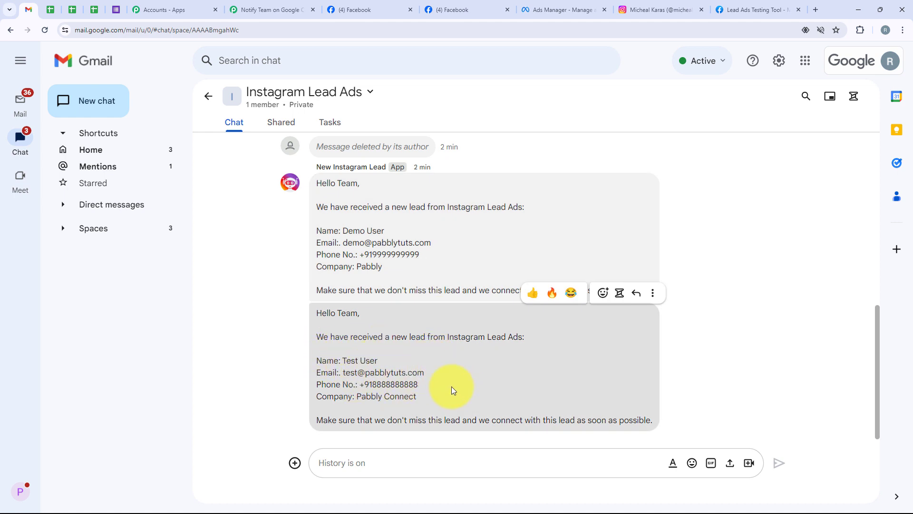
pyautogui.moveTo(452, 386); pyautogui.dragTo(364, 386)
pyautogui.moveTo(417, 396); pyautogui.dragTo(357, 396)
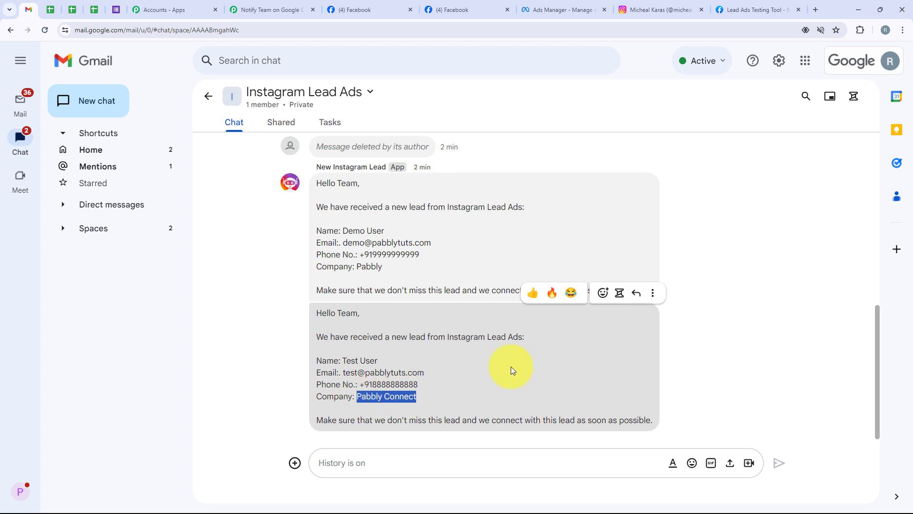
pyautogui.click(333, 343)
pyautogui.click(266, 10)
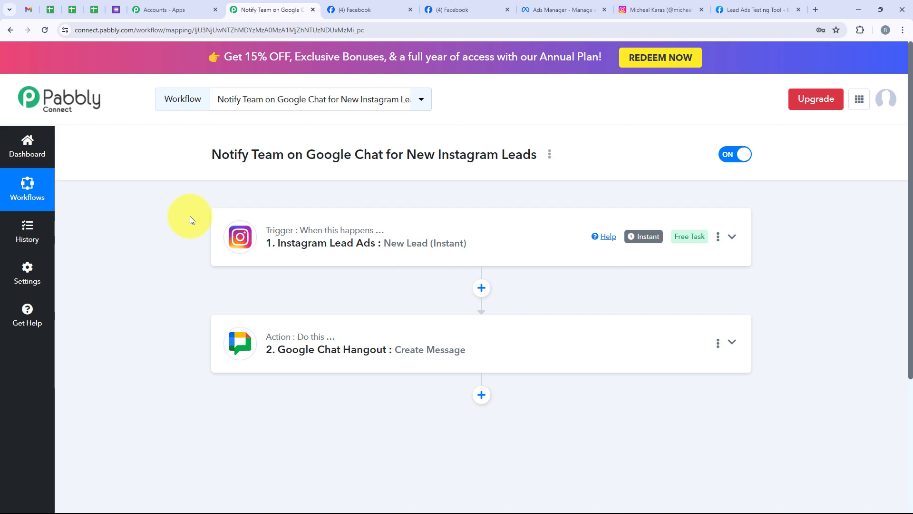
pyautogui.click(29, 10)
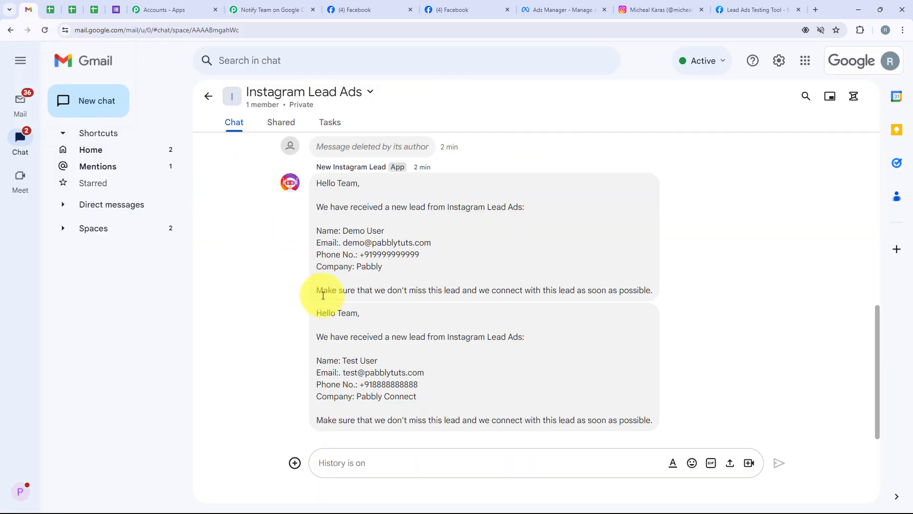